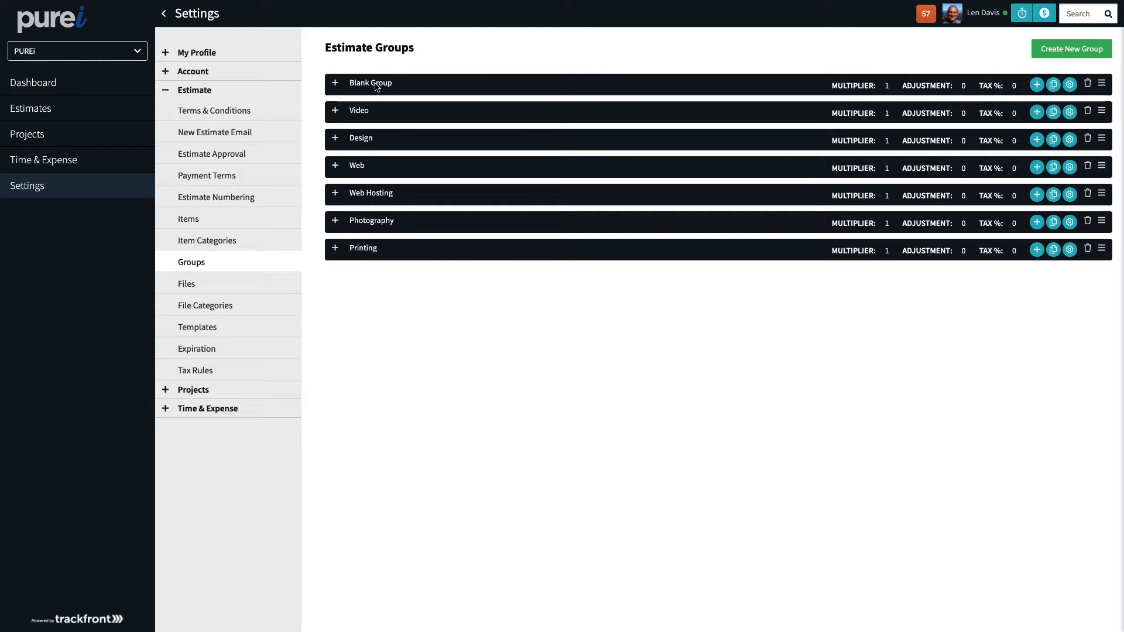
Step: Expand the Blank Group, Video and Design estimate groups and review the items in each
left_click(334, 85)
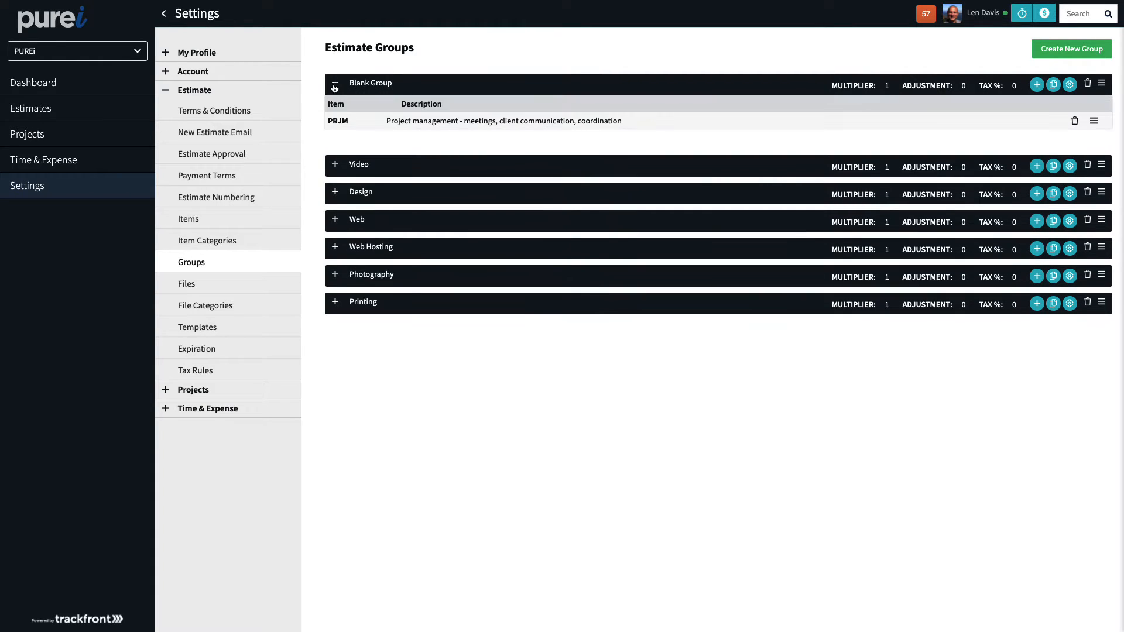
left_click(345, 165)
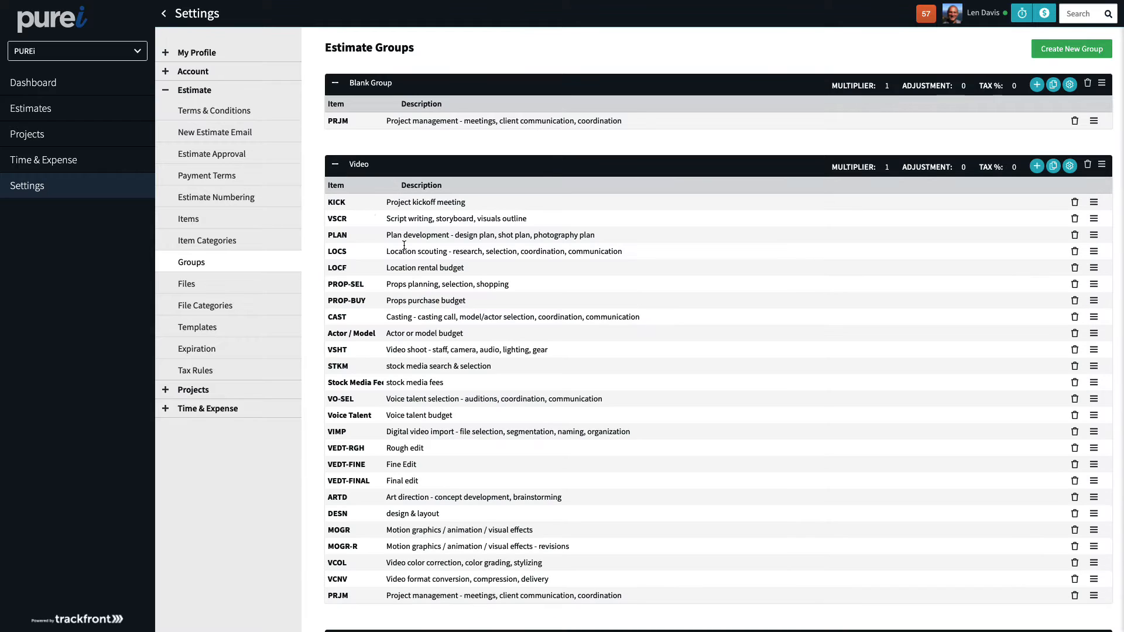
scroll(400, 329, "down", 3)
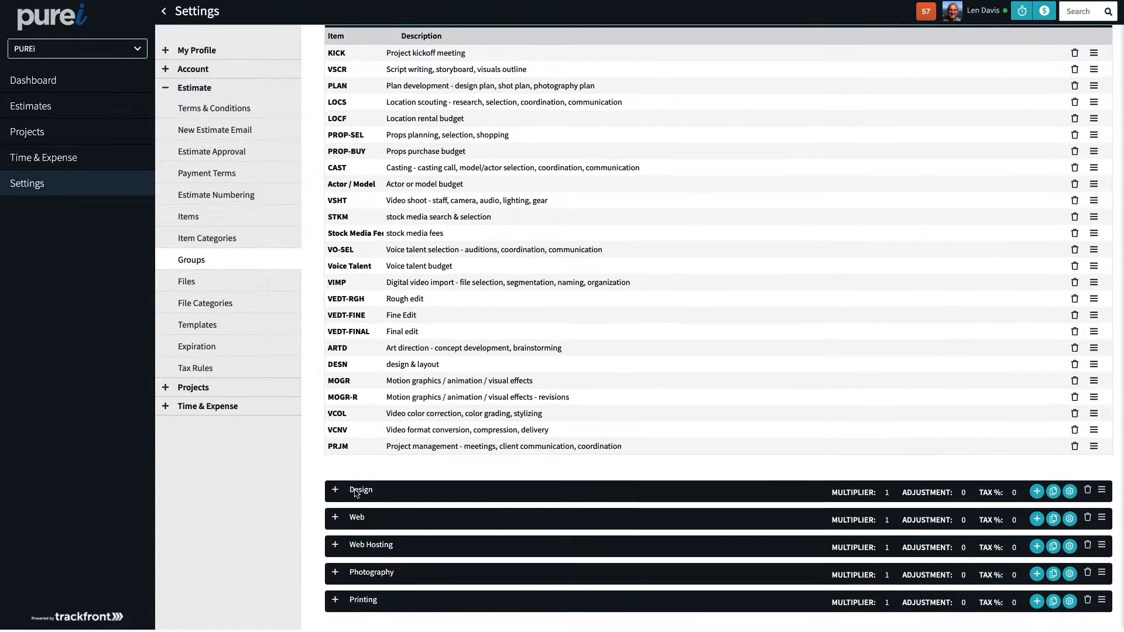
left_click(335, 492)
scroll(471, 435, "down", 2)
scroll(471, 435, "down", 2)
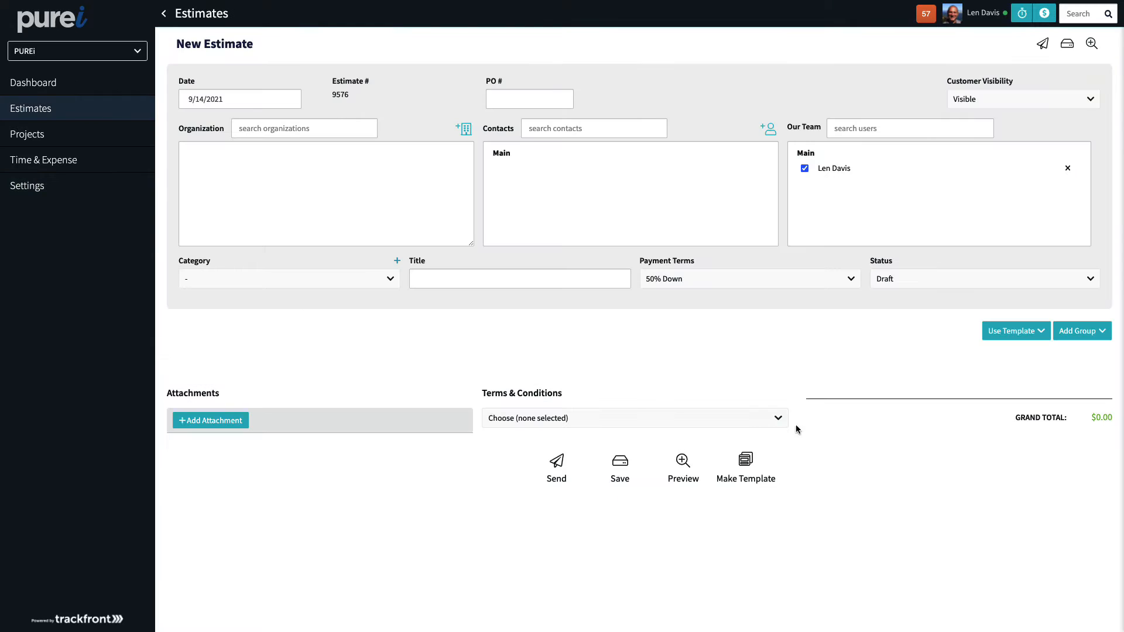
Step: Add the Blank Group to the new estimate
left_click(1101, 334)
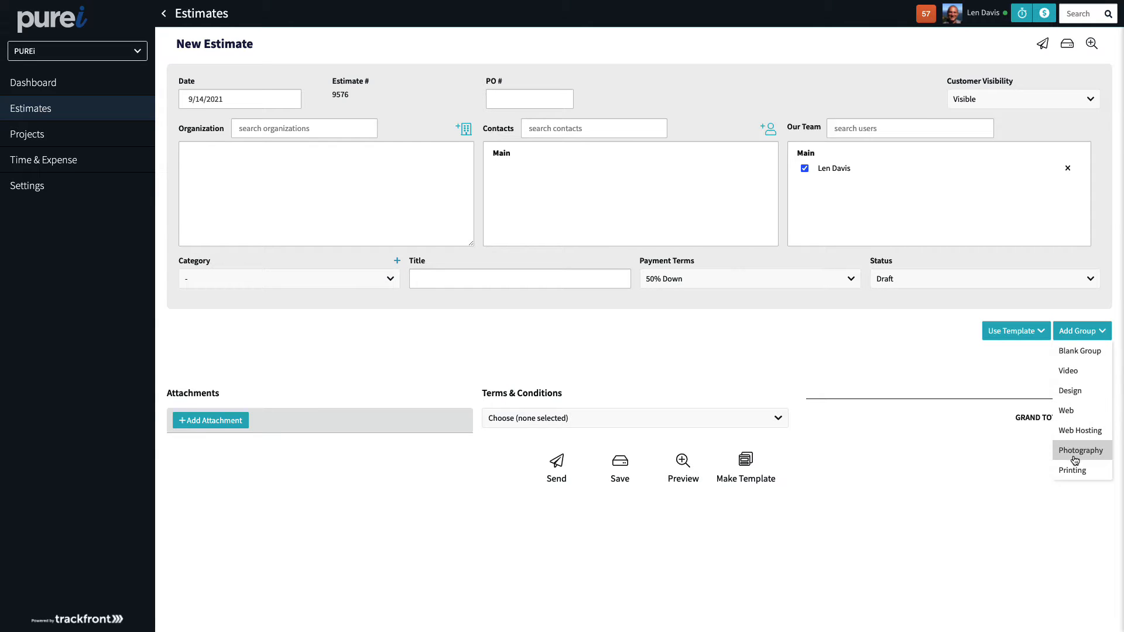
left_click(870, 352)
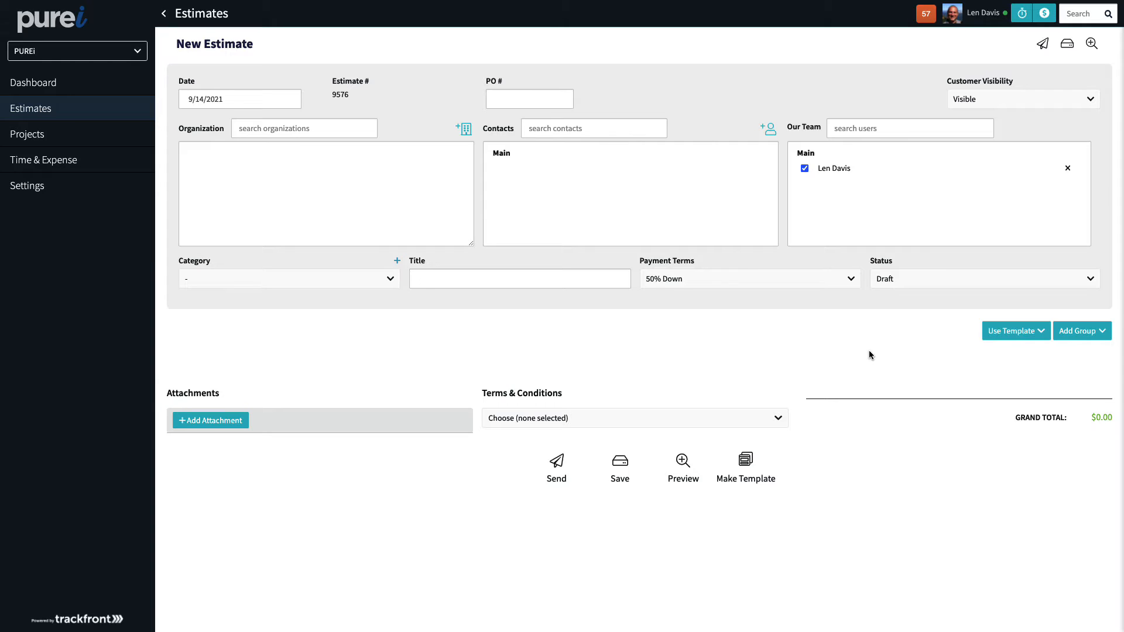
left_click(1093, 334)
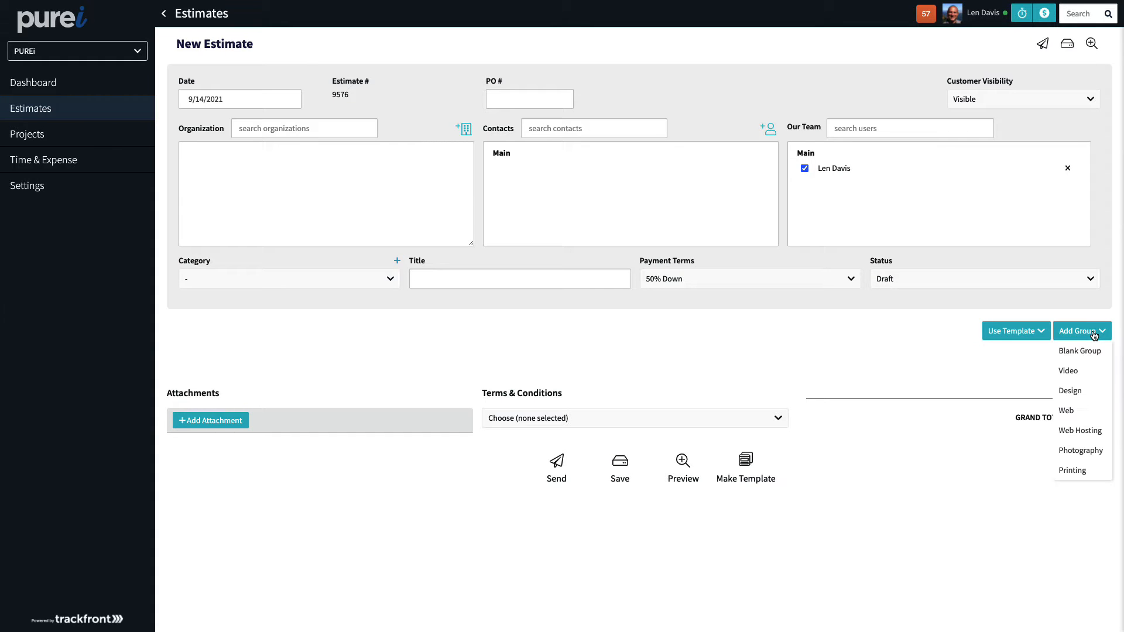
left_click(1091, 352)
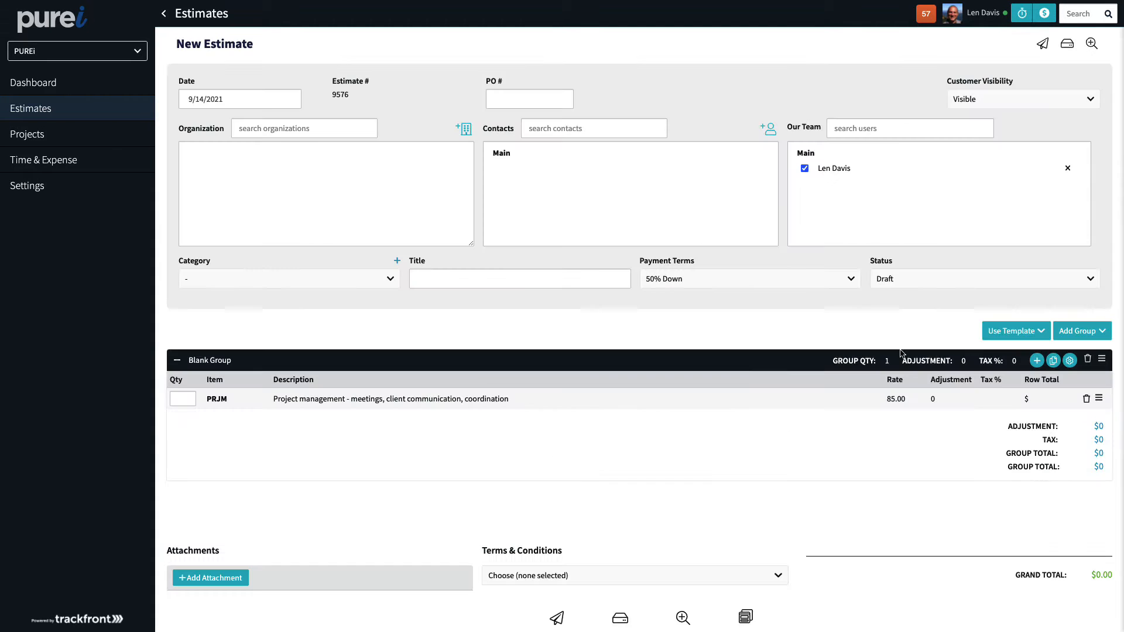
Step: Add the Captioning, Content Development and DESN items to the Blank Group
left_click(1036, 362)
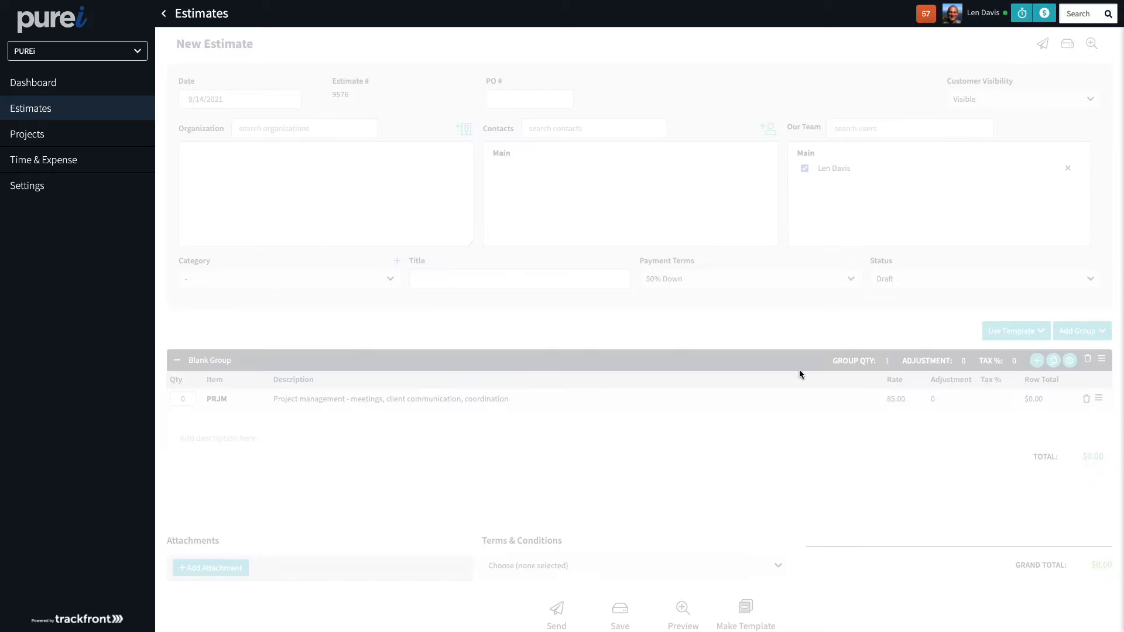
left_click(514, 275)
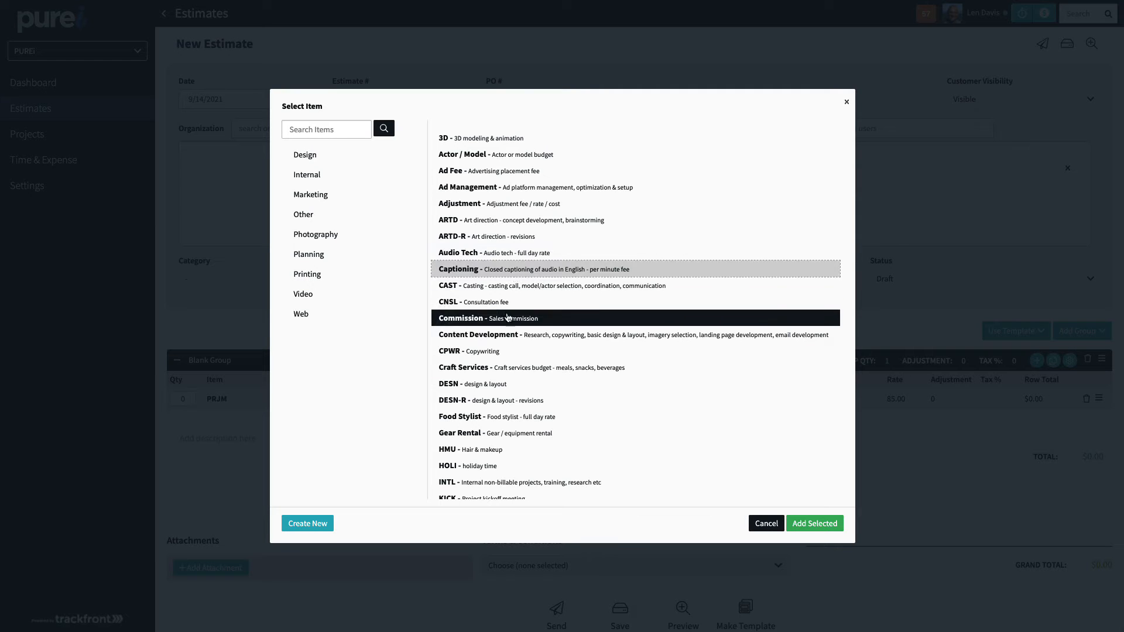
left_click(515, 335)
left_click(504, 384)
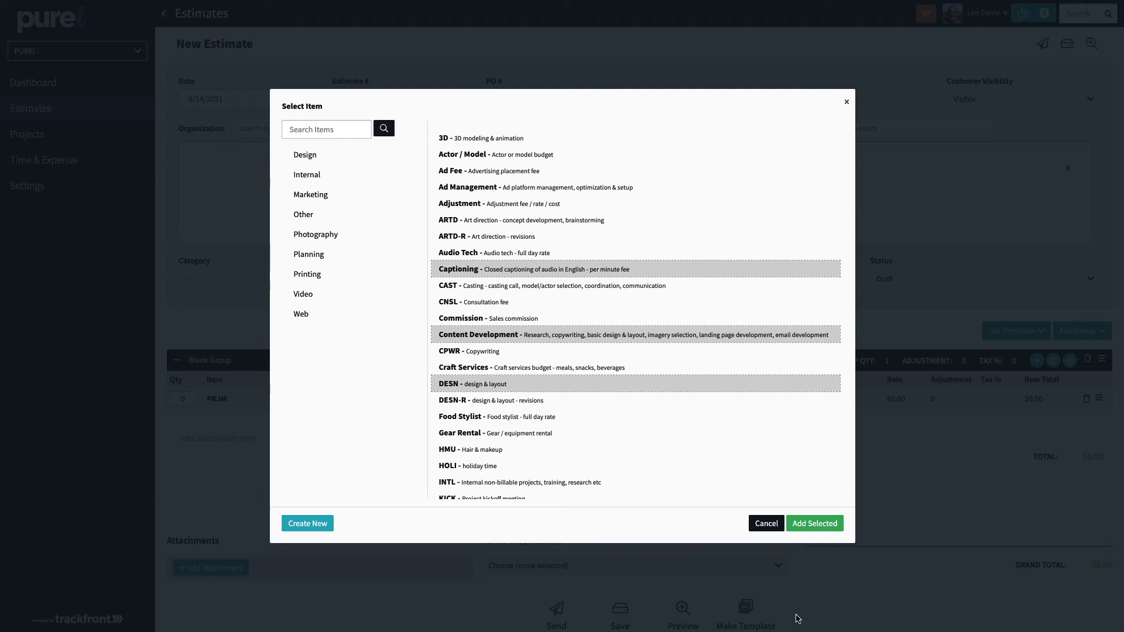
left_click(815, 524)
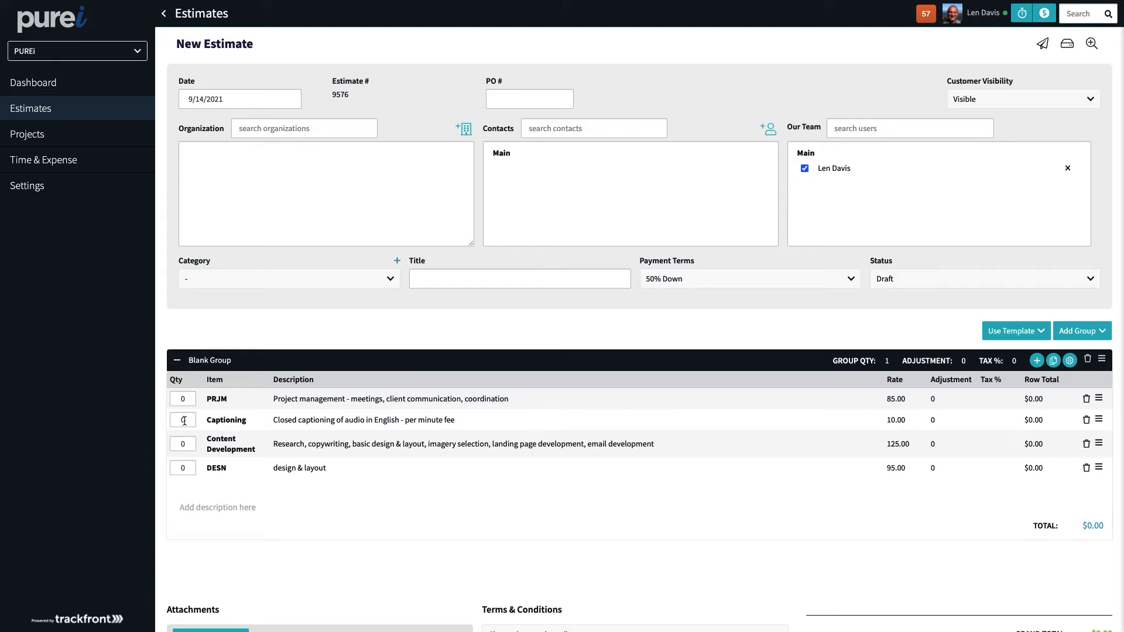
left_click(325, 422)
left_click(488, 329)
Step: Add the Design and Printing groups to the estimate and look through their items
left_click(1077, 331)
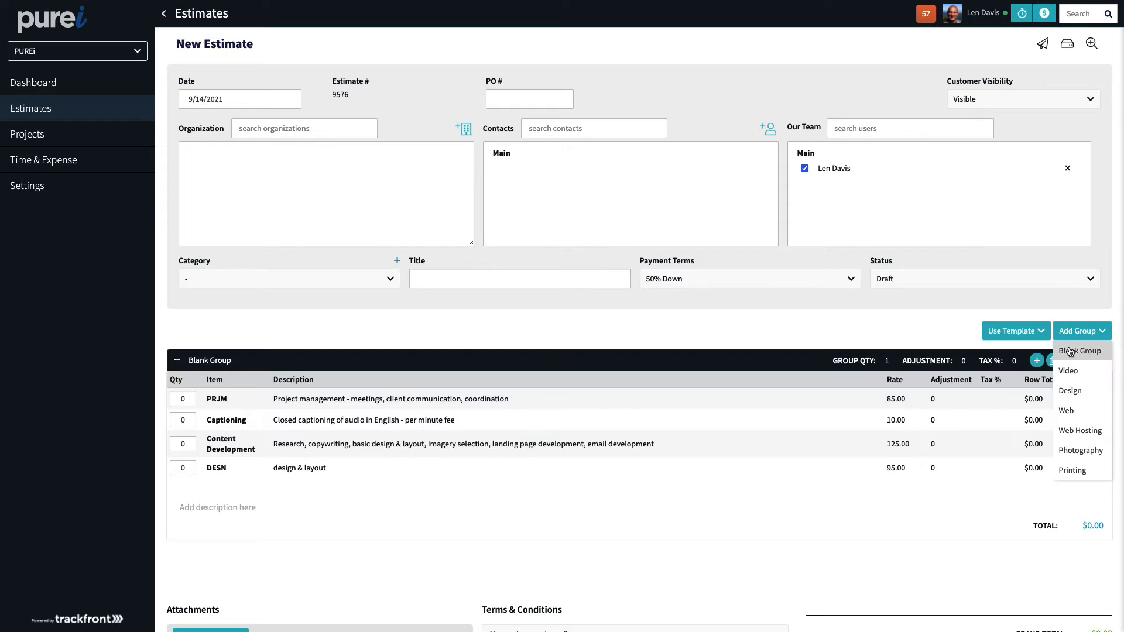
left_click(1073, 391)
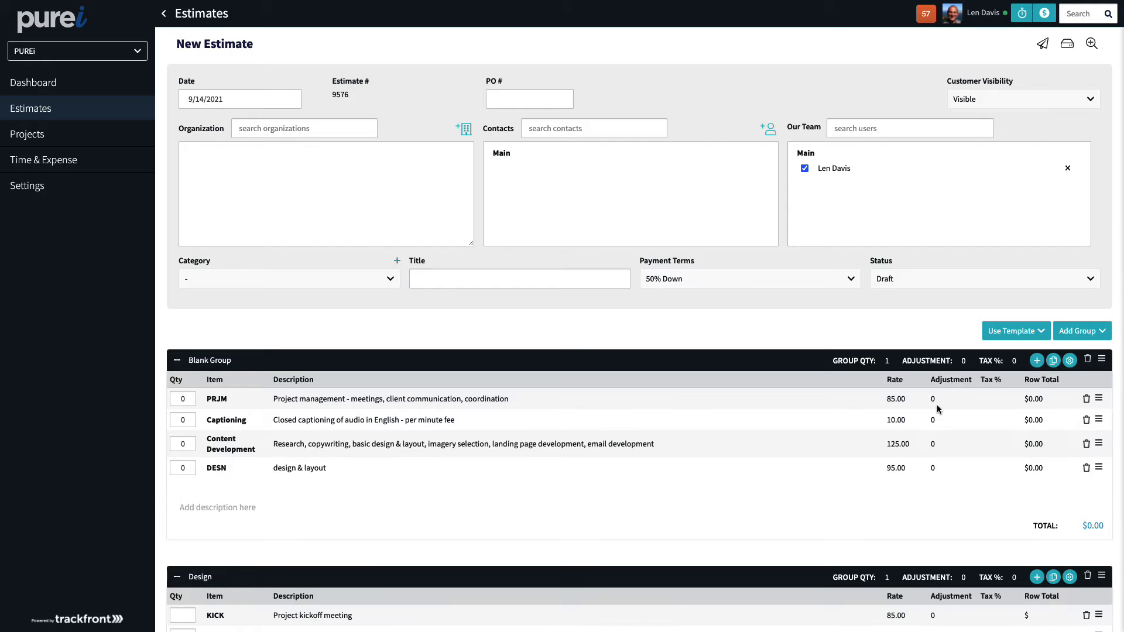
scroll(896, 407, "down", 5)
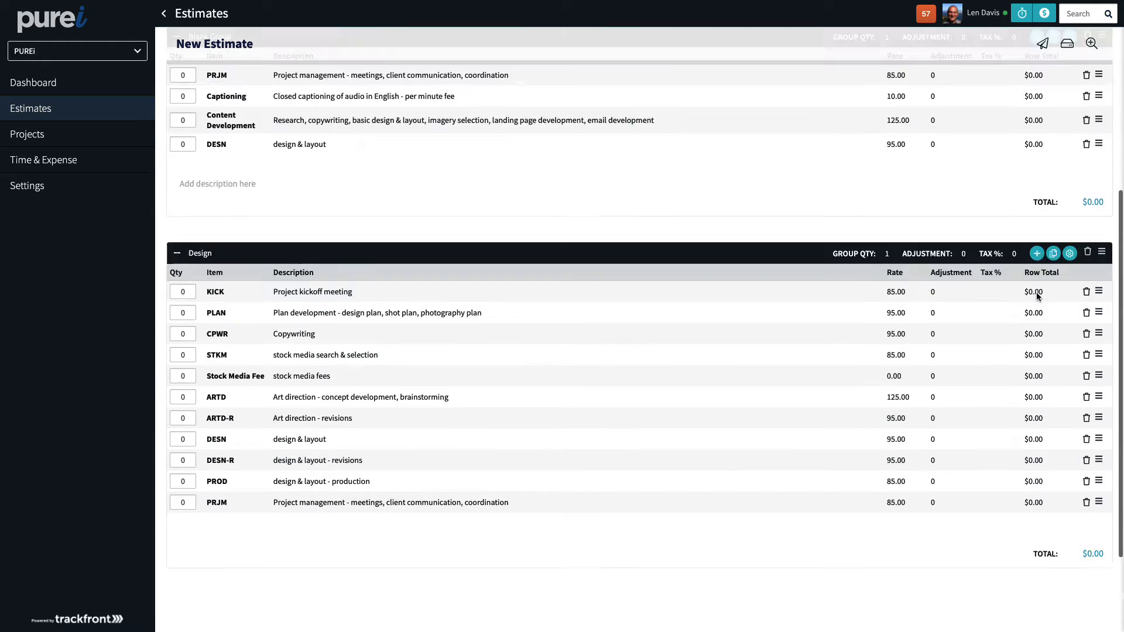
scroll(1037, 296, "up", 5)
left_click(1078, 274)
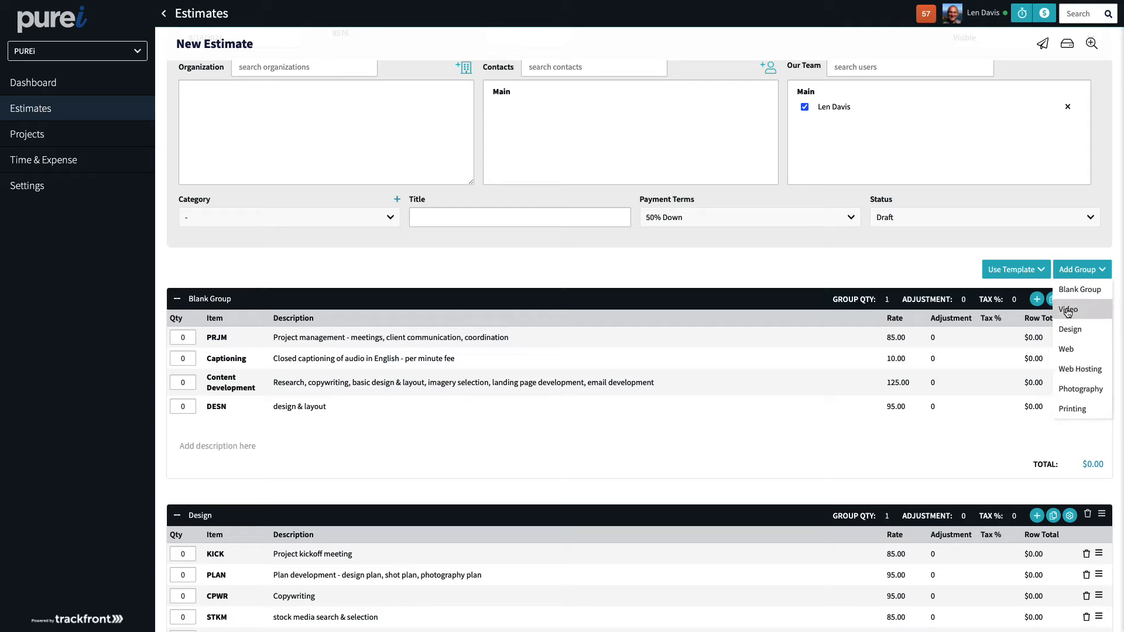
left_click(1072, 400)
scroll(838, 394, "down", 7)
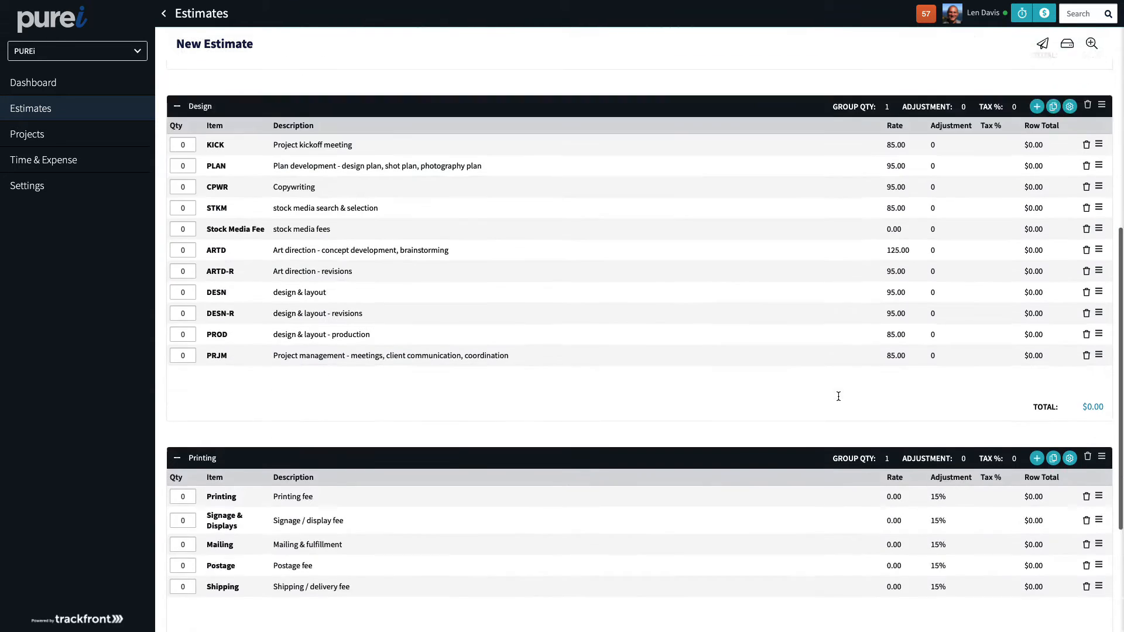
scroll(839, 397, "down", 2)
scroll(838, 395, "up", 7)
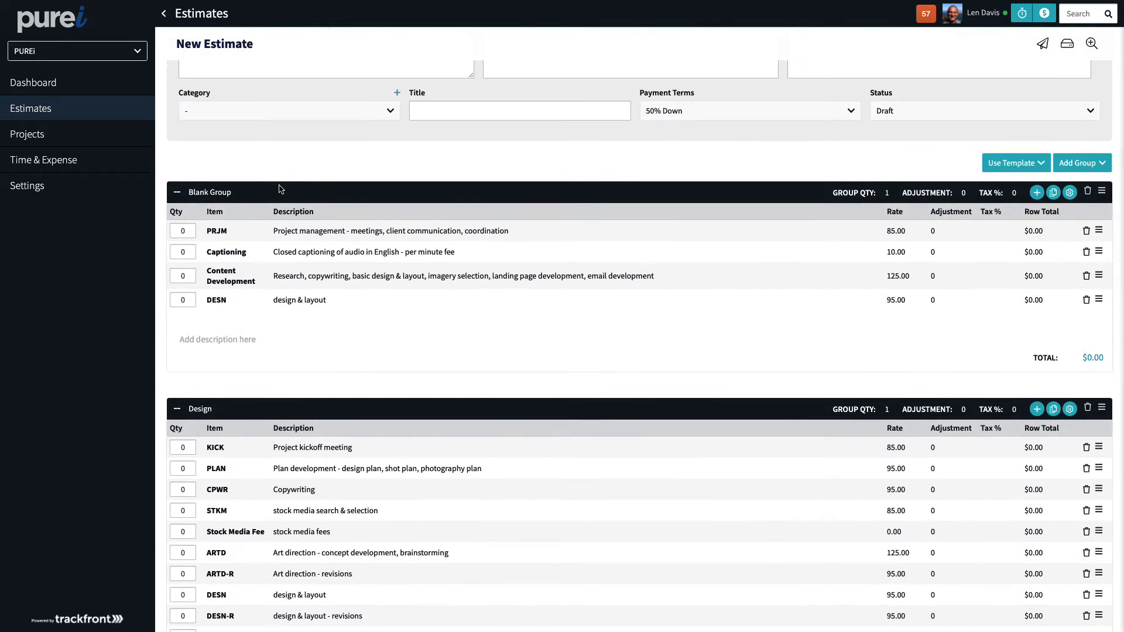
Step: Collapse the Blank Group, Design and Printing groups and move the Blank Group below Printing
left_click(177, 192)
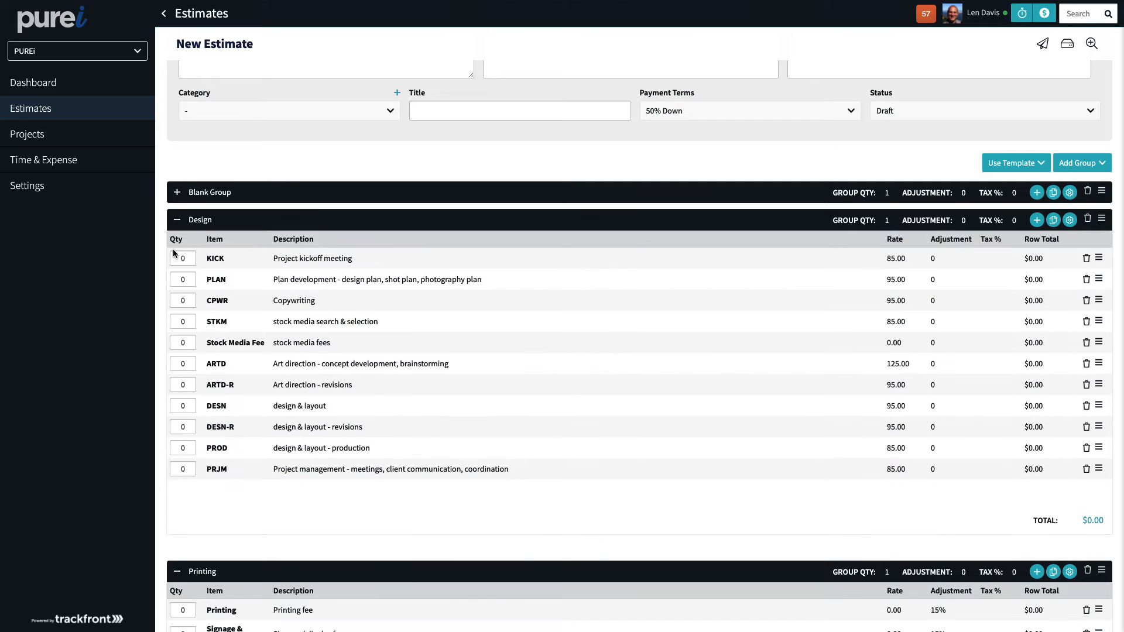
left_click(177, 220)
left_click(177, 252)
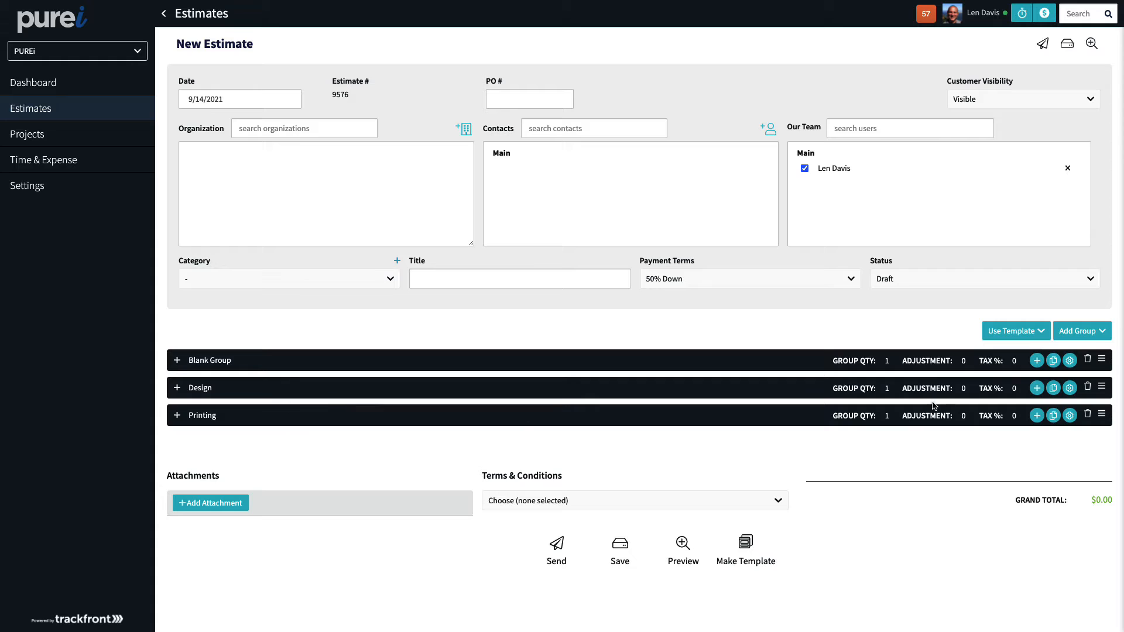
left_click_drag(1105, 386, 1105, 417)
left_click_drag(1103, 361, 921, 362)
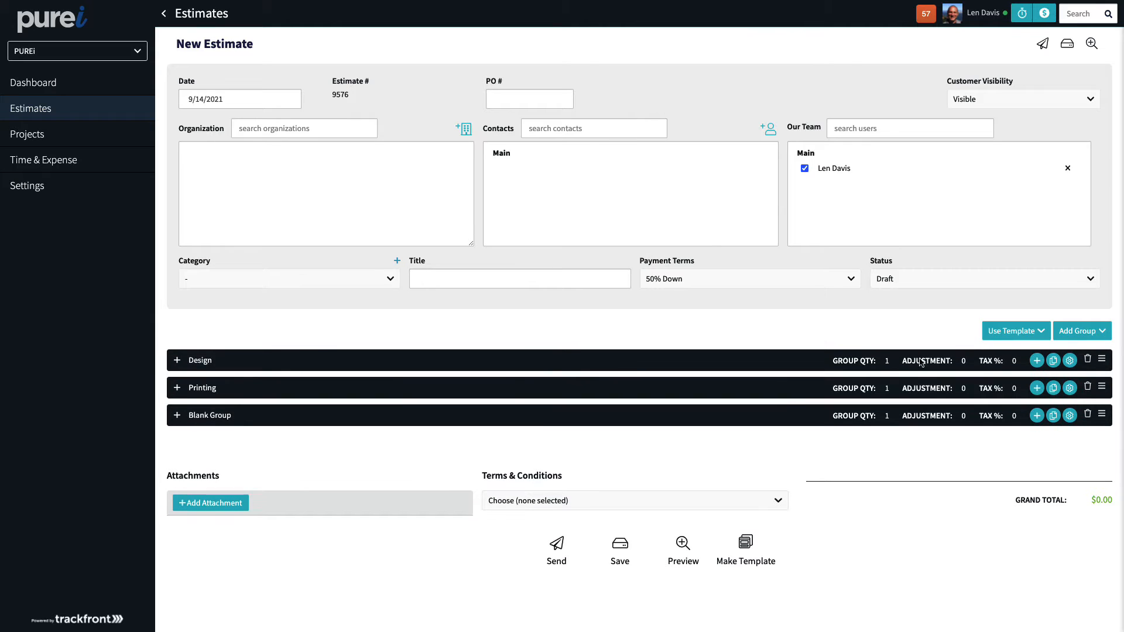
Step: Expand the Design group and remove its PROD and DESN-R items
left_click(177, 361)
scroll(592, 464, "down", 3)
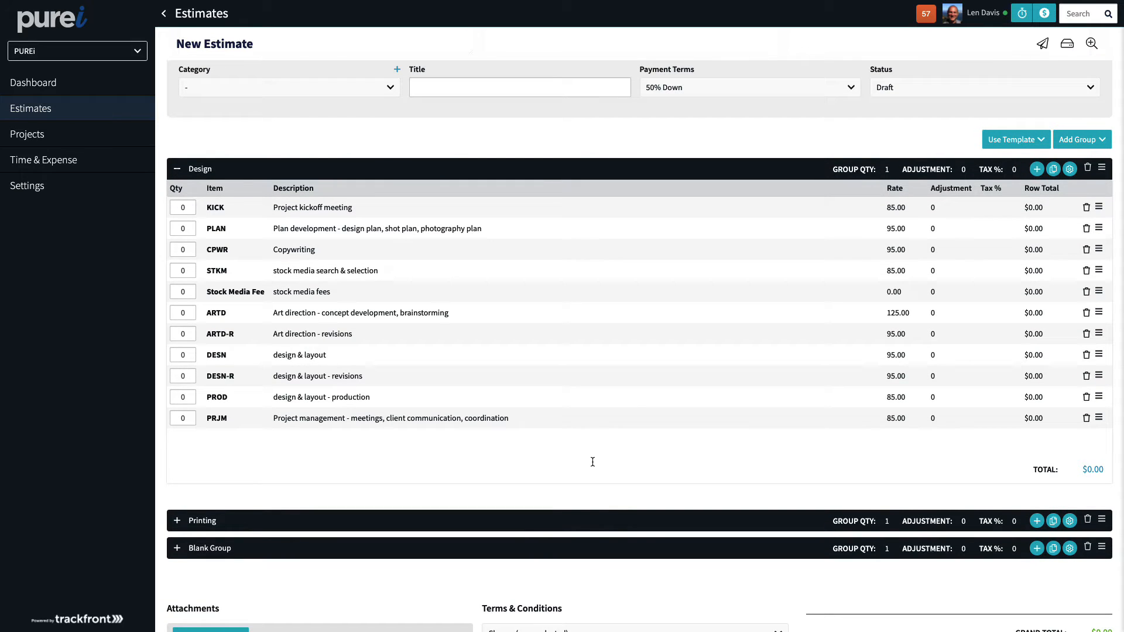
left_click(1086, 398)
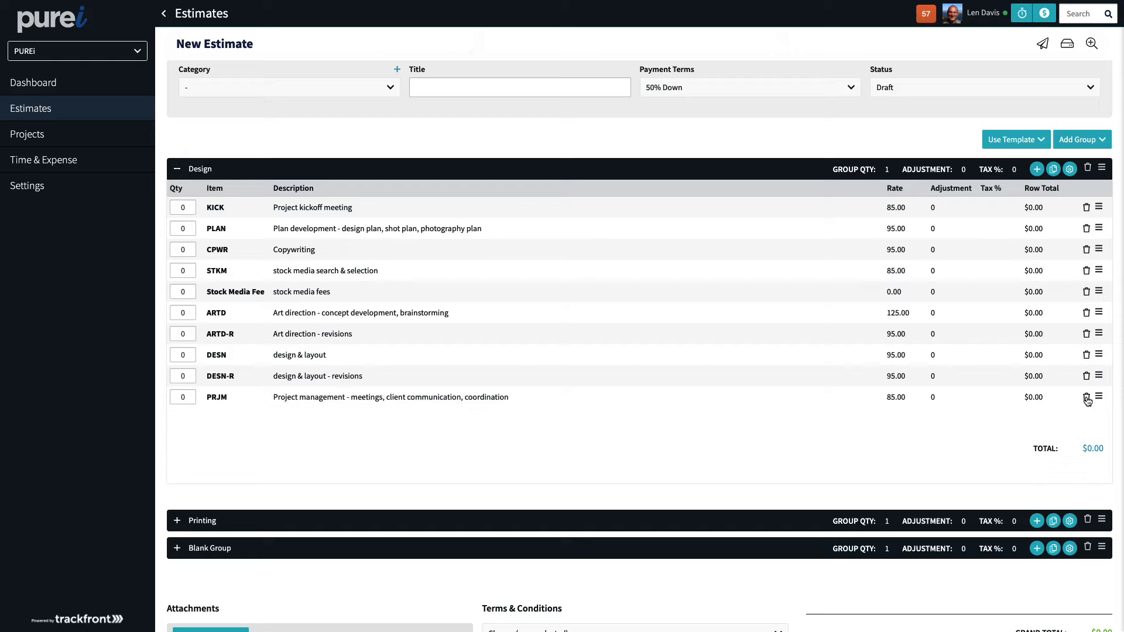
left_click(1087, 376)
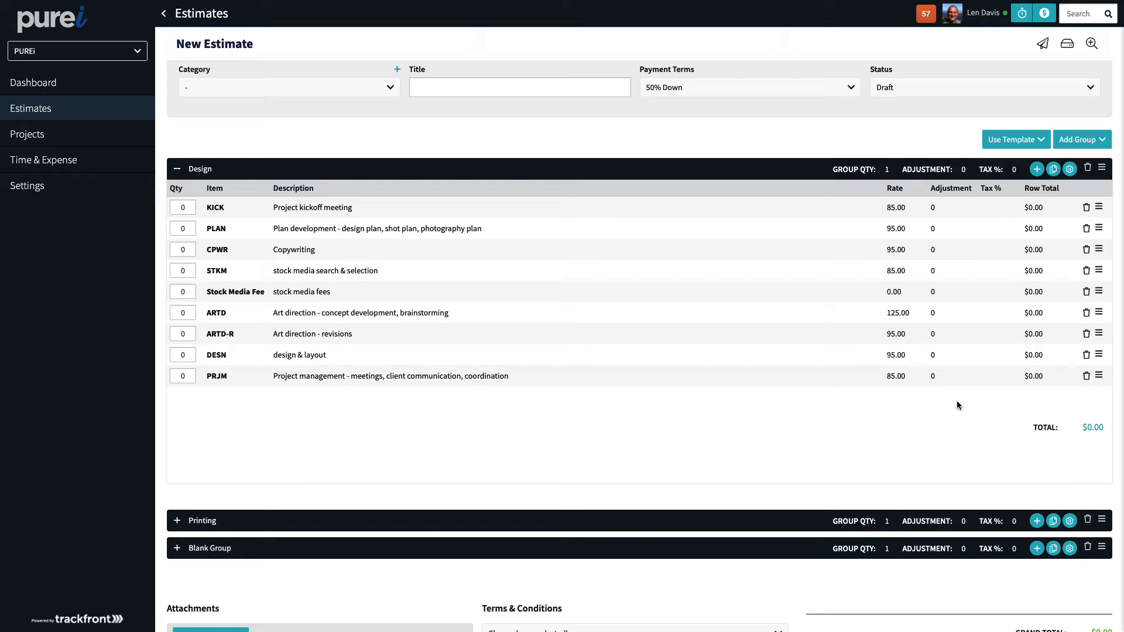
Step: Expand the Printing group and remove its Signage & Displays item
left_click(177, 521)
scroll(679, 427, "down", 5)
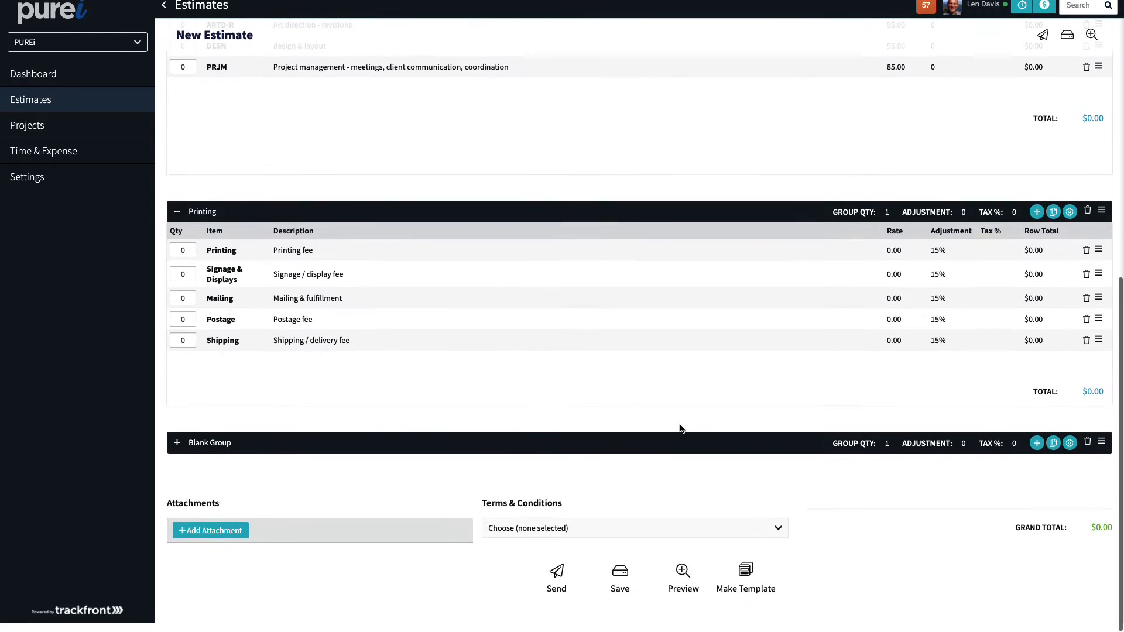
left_click(1087, 284)
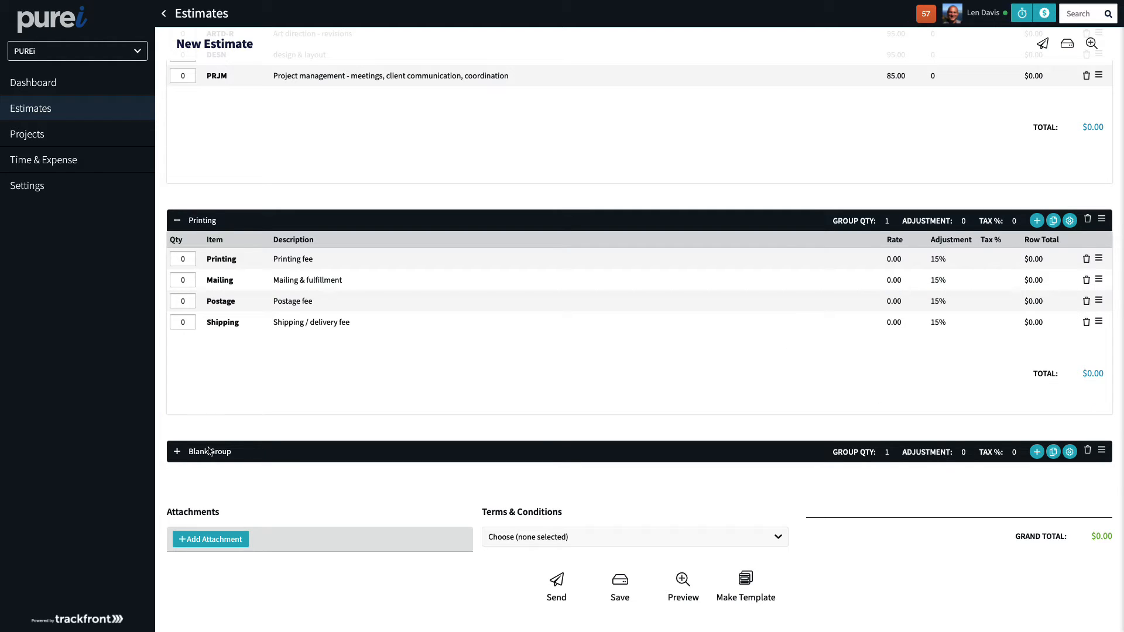
Step: Expand the Blank Group to review its items and delete the whole group from the estimate
left_click(177, 452)
scroll(888, 454, "down", 2)
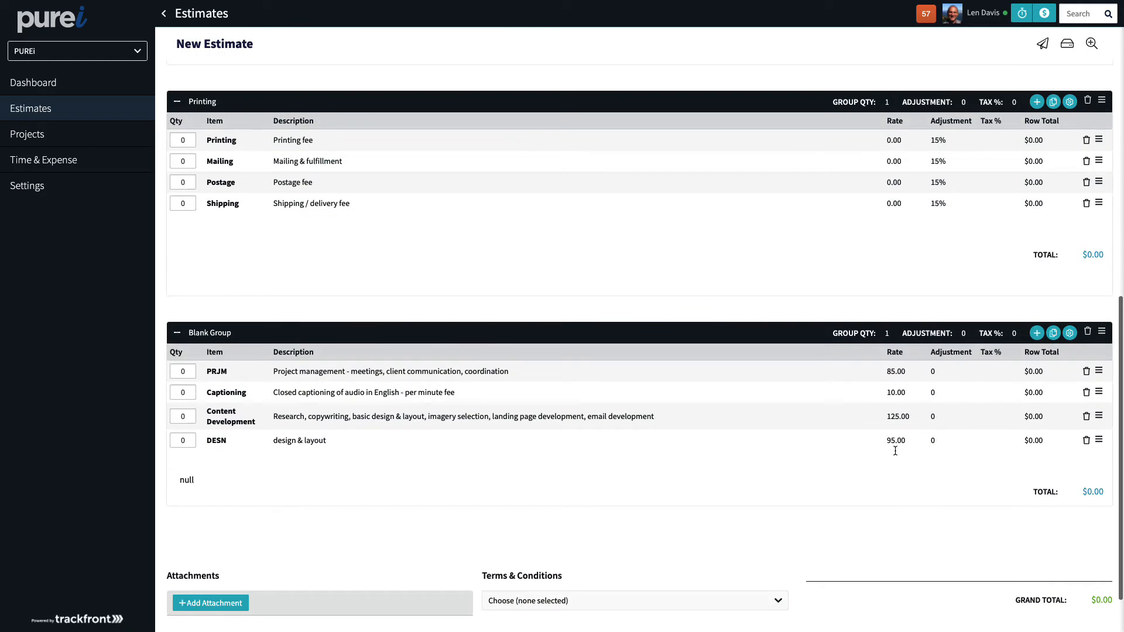
left_click(1087, 330)
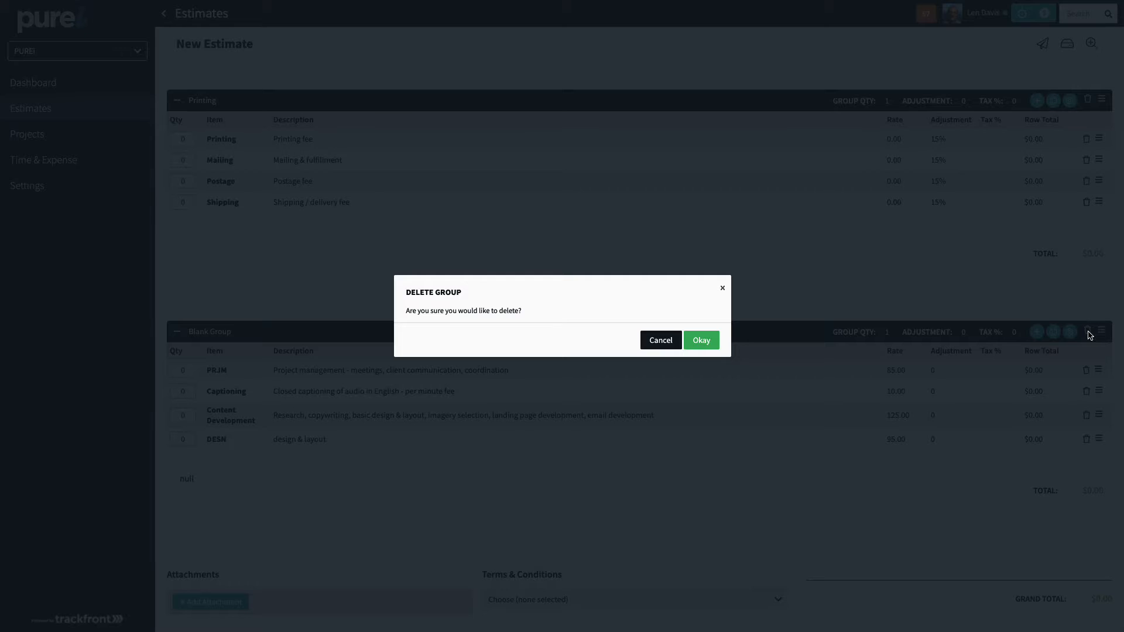
left_click(703, 339)
Step: Reorder the Design group's items so that PLAN follows CPWR and Stock Media Fee precedes STKM
scroll(707, 343, "up", 6)
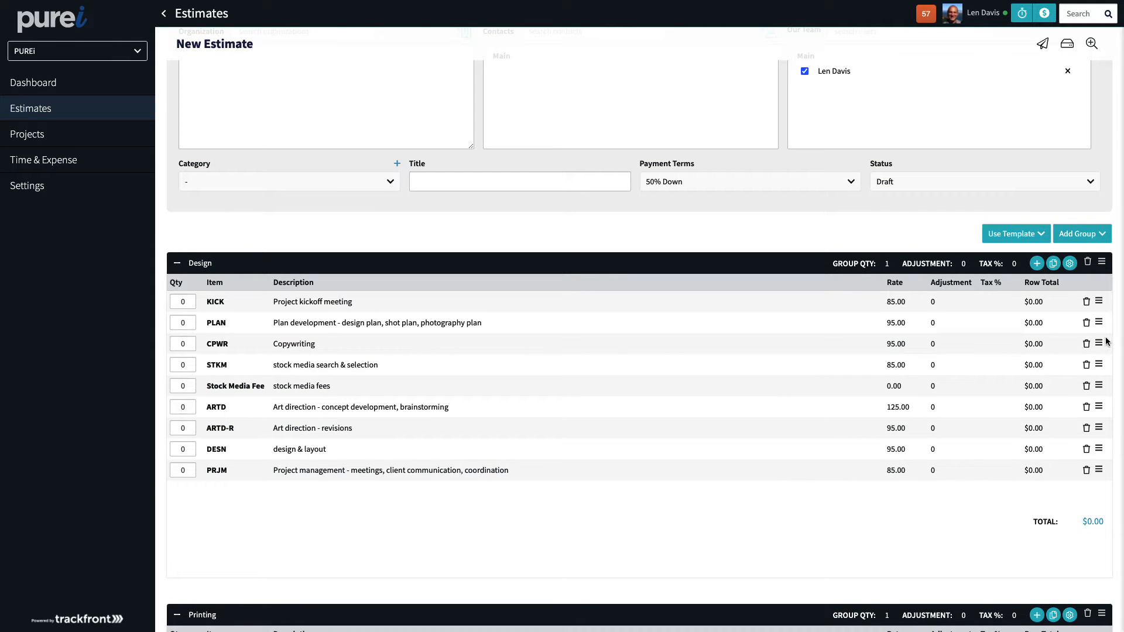
left_click_drag(1099, 322, 1102, 344)
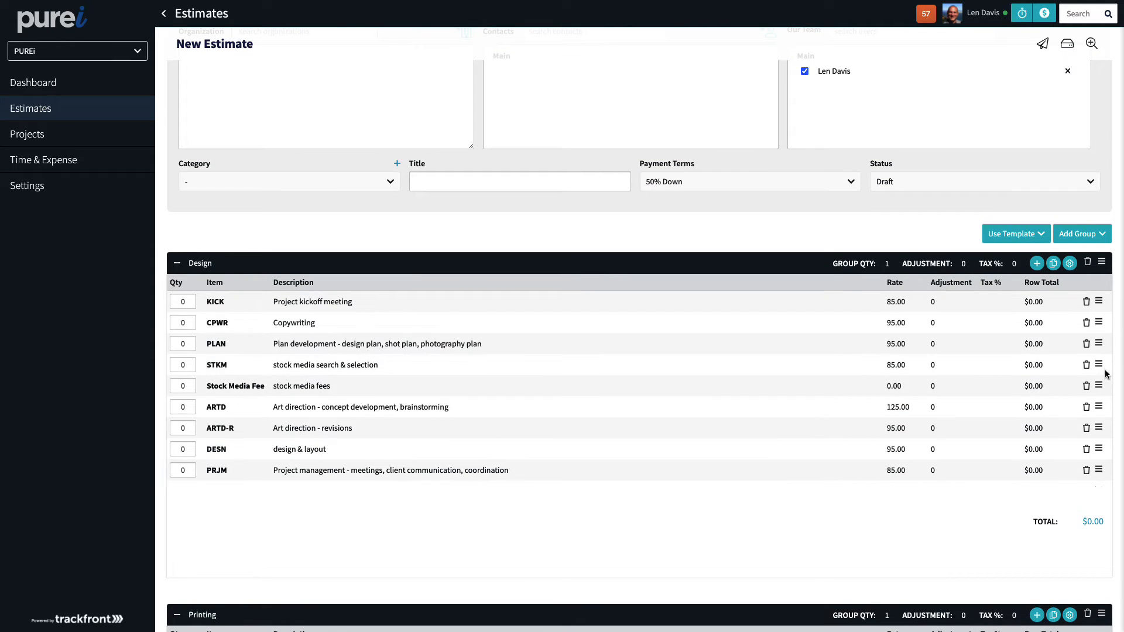
left_click_drag(1100, 386, 1102, 358)
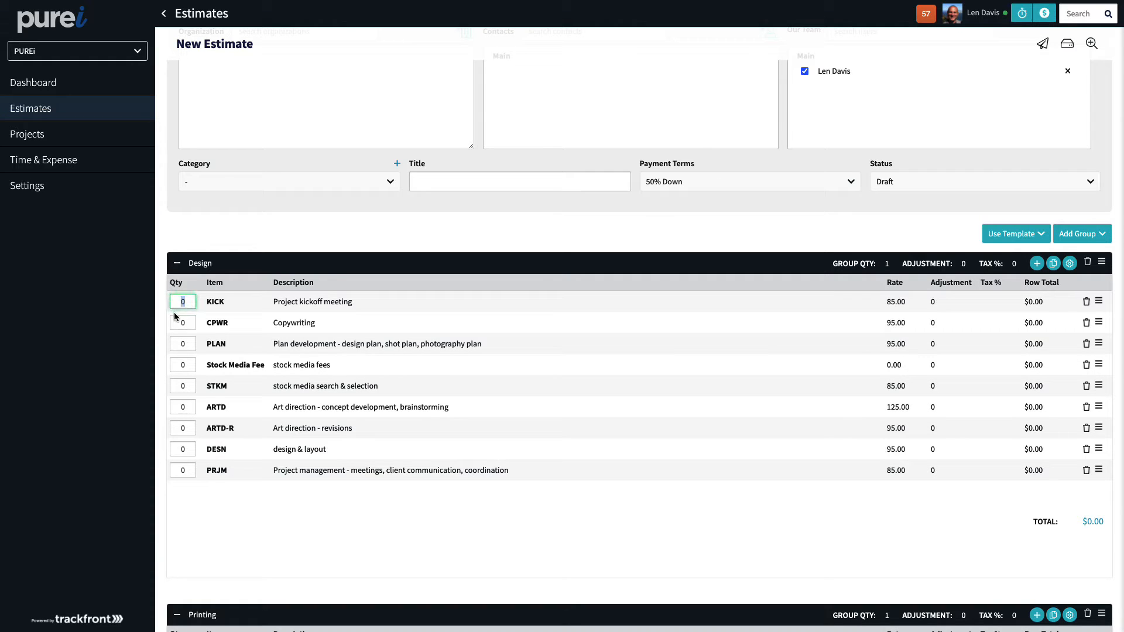
Step: Set the Design group's quantities to 4 for KICK, 6 for CPWR, 4 for PLAN and 3 for Stock Media Fee
type("4")
key("Tab")
type("6")
key("Tab")
type("4")
key("Tab")
type("3")
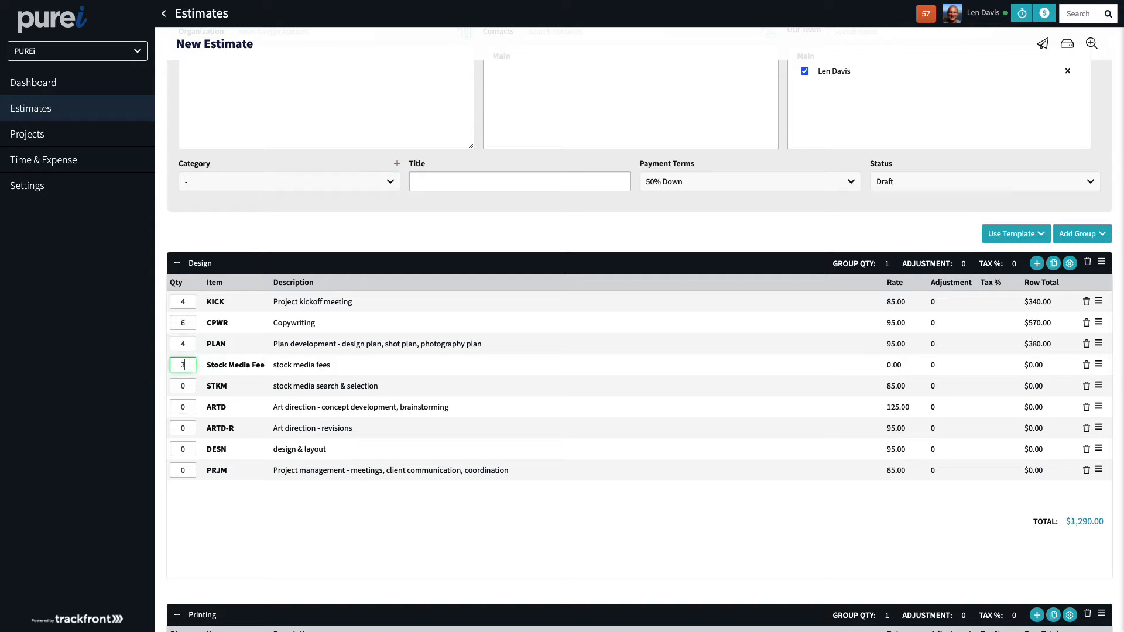
Step: Set the Design group's quantities to 8 for STKM, 12 for ARTD and 5 for ARTD-R
key("Tab")
type("8")
key("Tab")
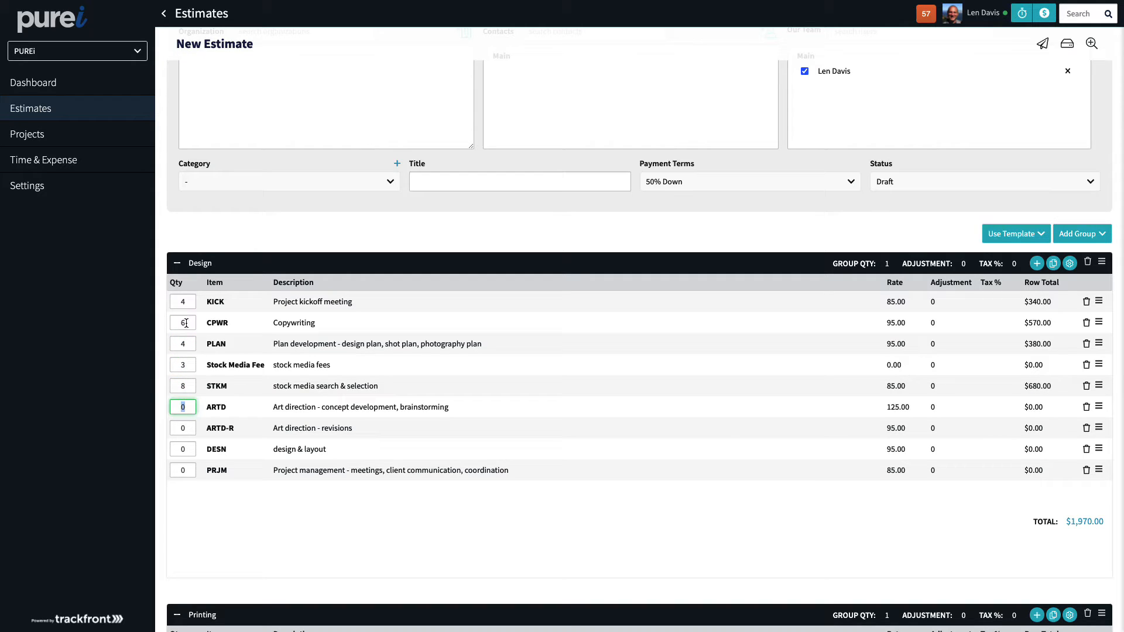
type("12")
key("Tab")
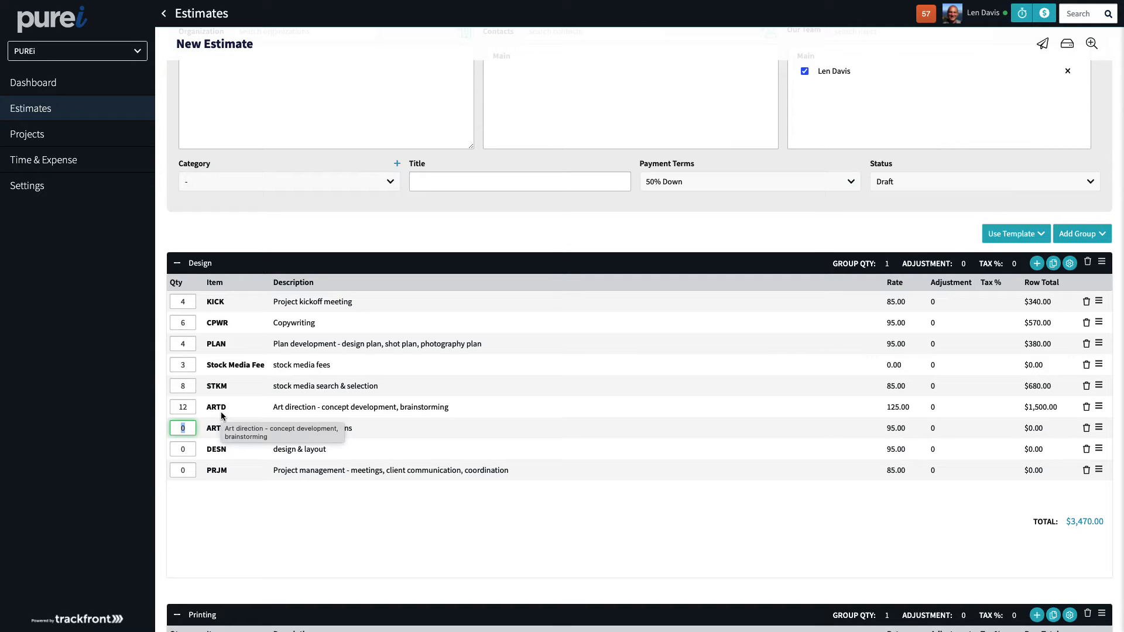
type("5")
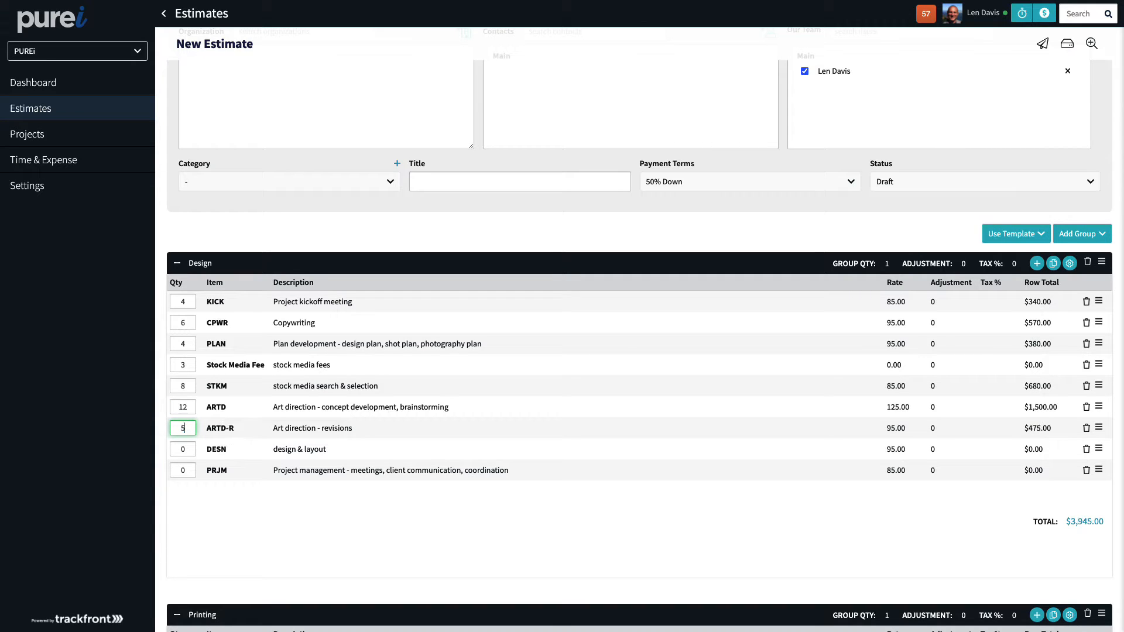
Step: Set the Design group's quantities to 2 for DESN and 2 for PRJM
type("2")
key("Tab")
type("2")
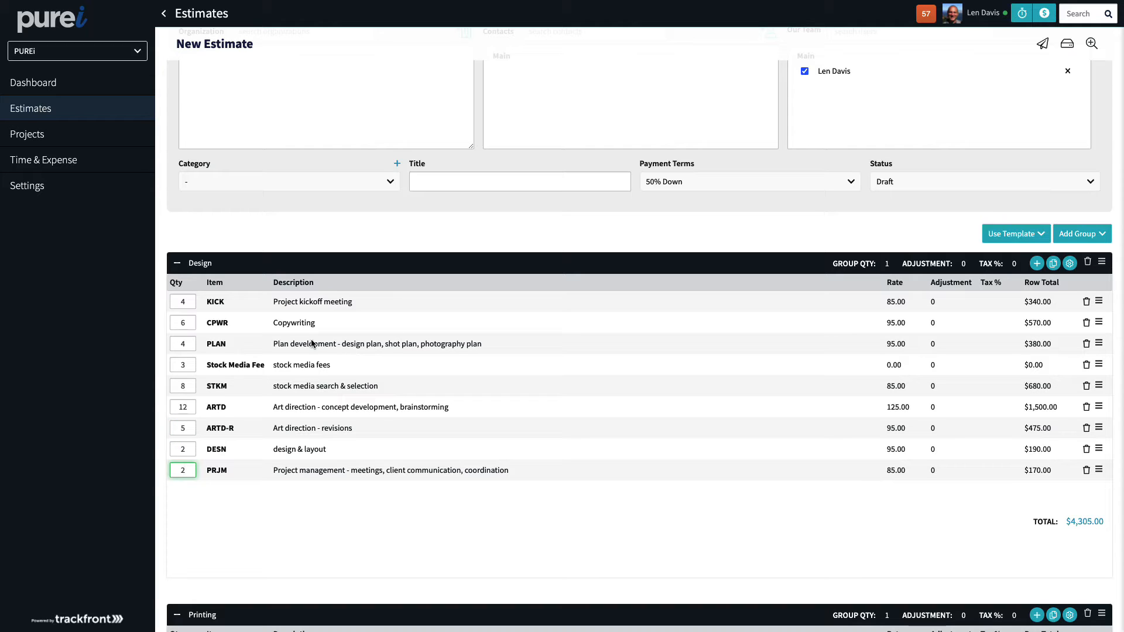
Step: Change the KICK item's description to "Client kickoff meeting"
left_click(295, 303)
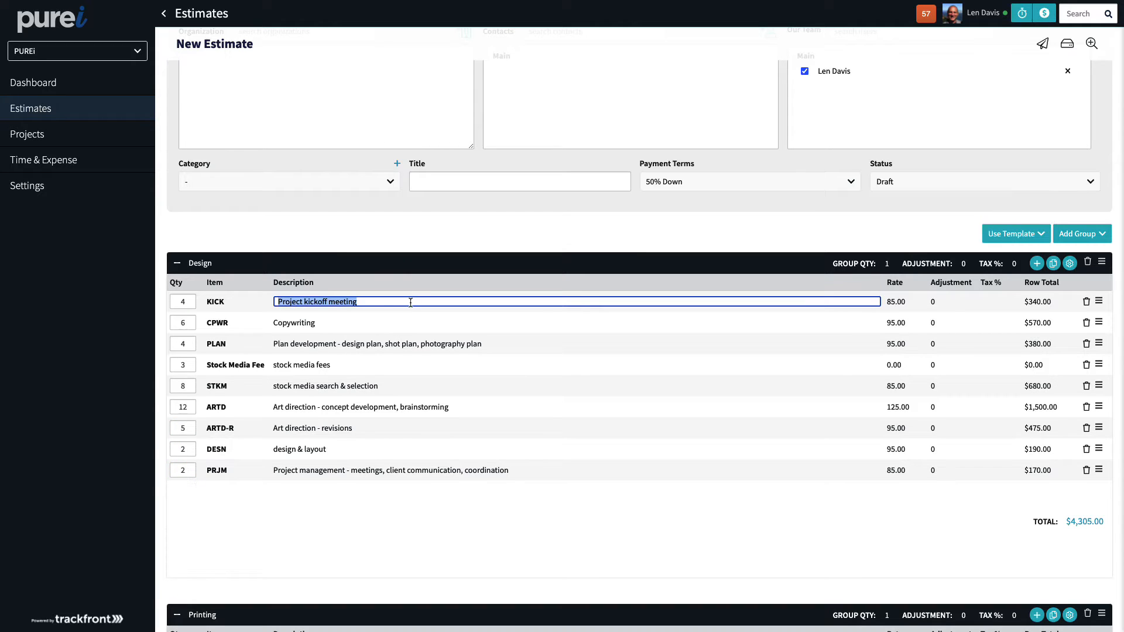
left_click_drag(328, 302, 277, 303)
type("Client kickoff")
Step: Change the Stock Media Fee item's description to "stock music media fees"
left_click(319, 365)
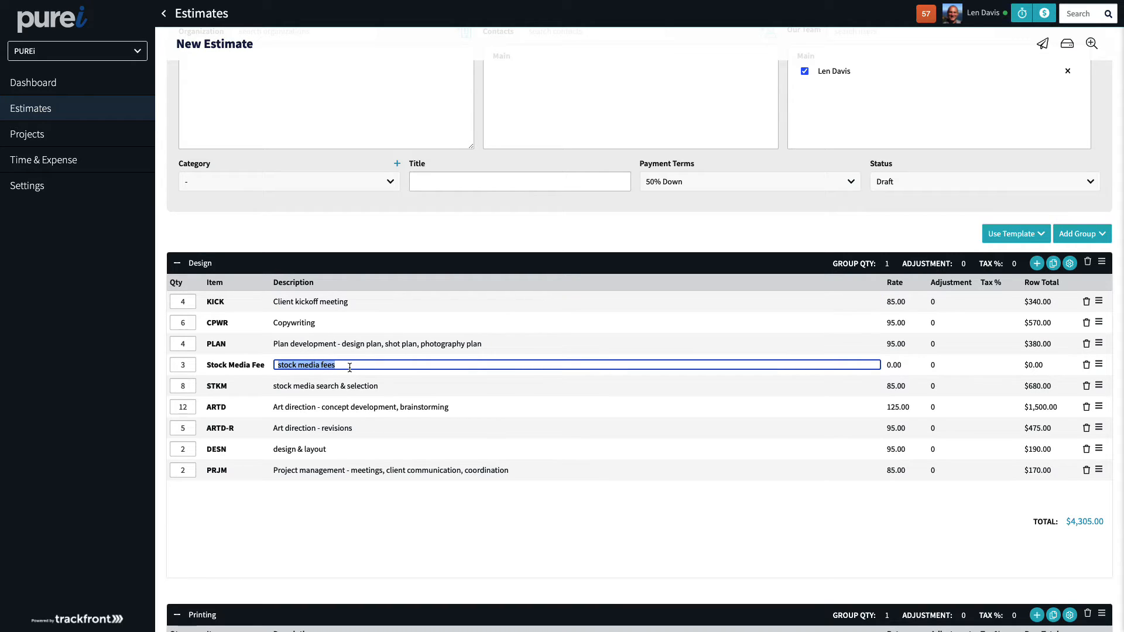
double_click(287, 365)
left_click(302, 365)
type("musc")
key("BackSpace")
type("ic")
Step: Set the Stock Media Fee item's rate to 50.00
left_click(896, 365)
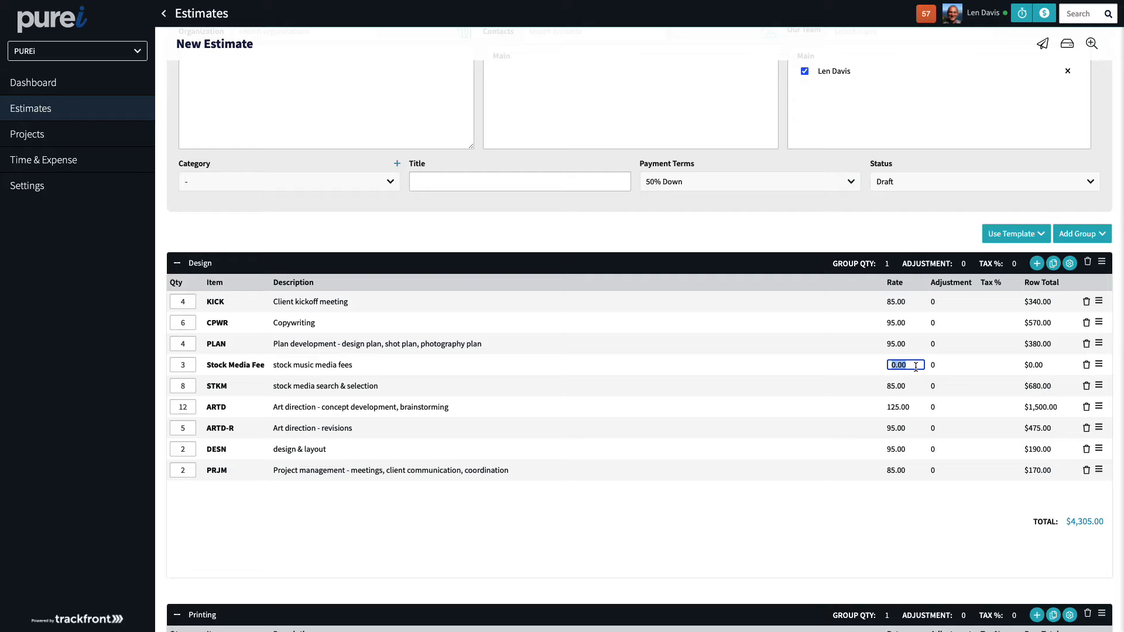
type("5")
left_click(965, 370)
type("0")
key("Tab")
Step: Try a 20% adjustment on the Stock Media Fee item
left_click(936, 370)
type("20")
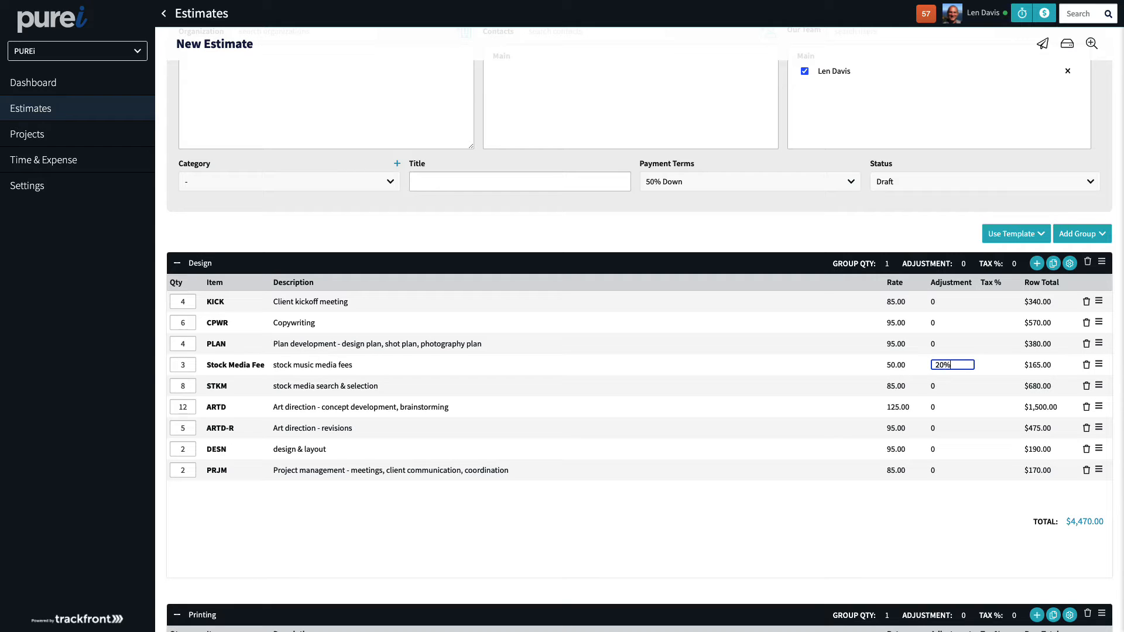
type("%")
key("Tab")
Step: Set the Stock Media Fee item's adjustment to -10% and its tax to 8.5%
left_click(938, 364)
type("-")
key("Tab")
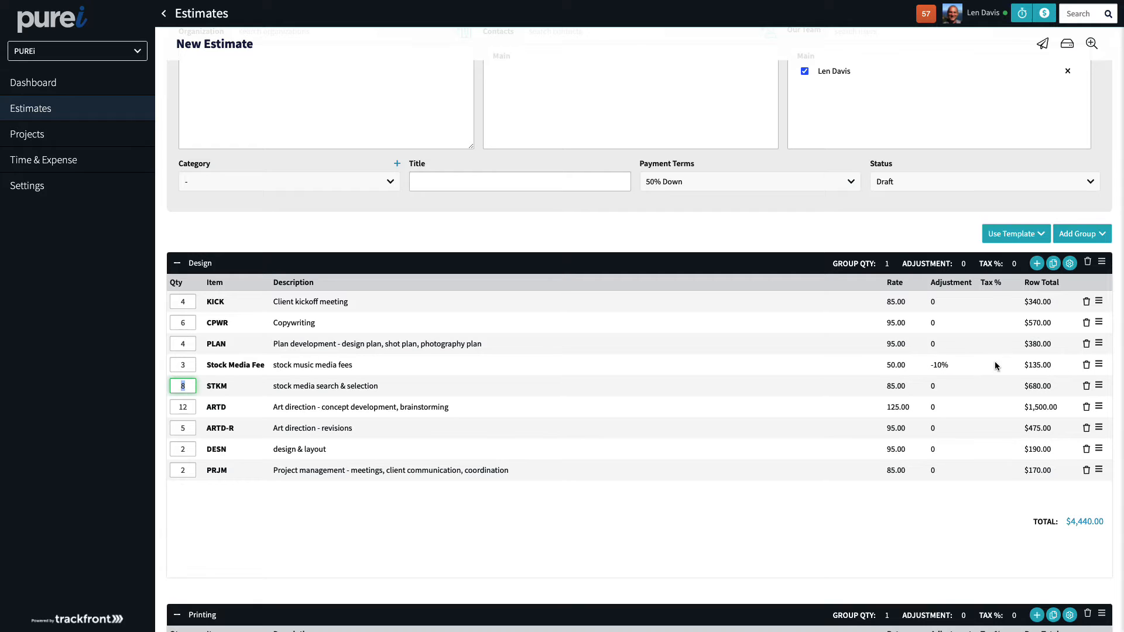
left_click(991, 364)
type("8.5")
key("Tab")
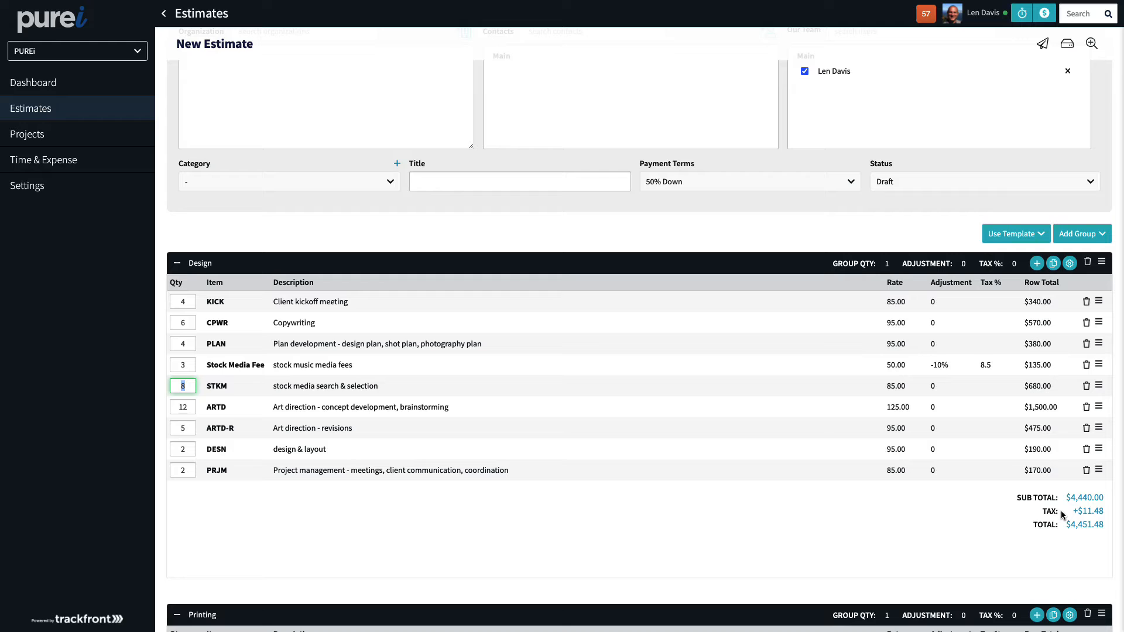
Step: Set the group quantity of the Design group to 3
scroll(1061, 510, "down", 5)
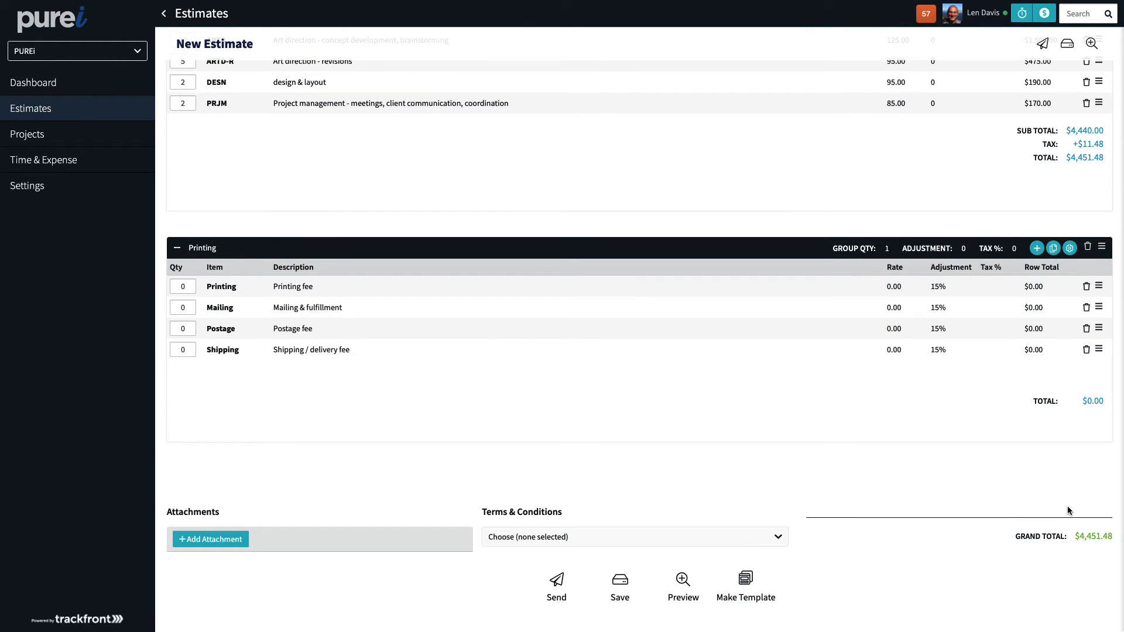
scroll(1067, 510, "up", 5)
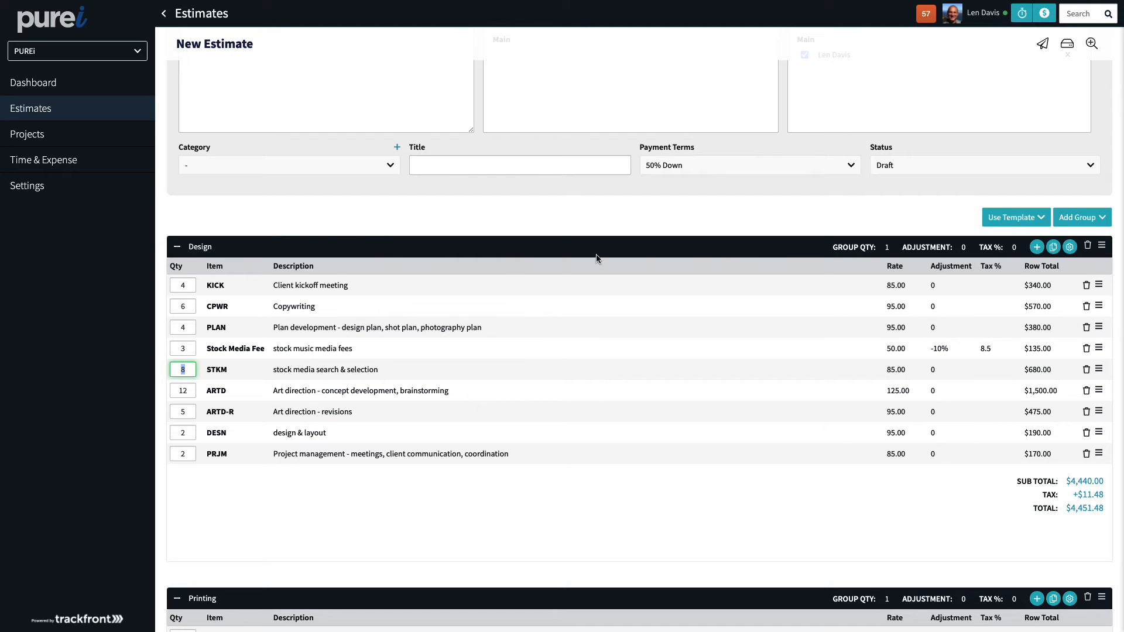
left_click(888, 248)
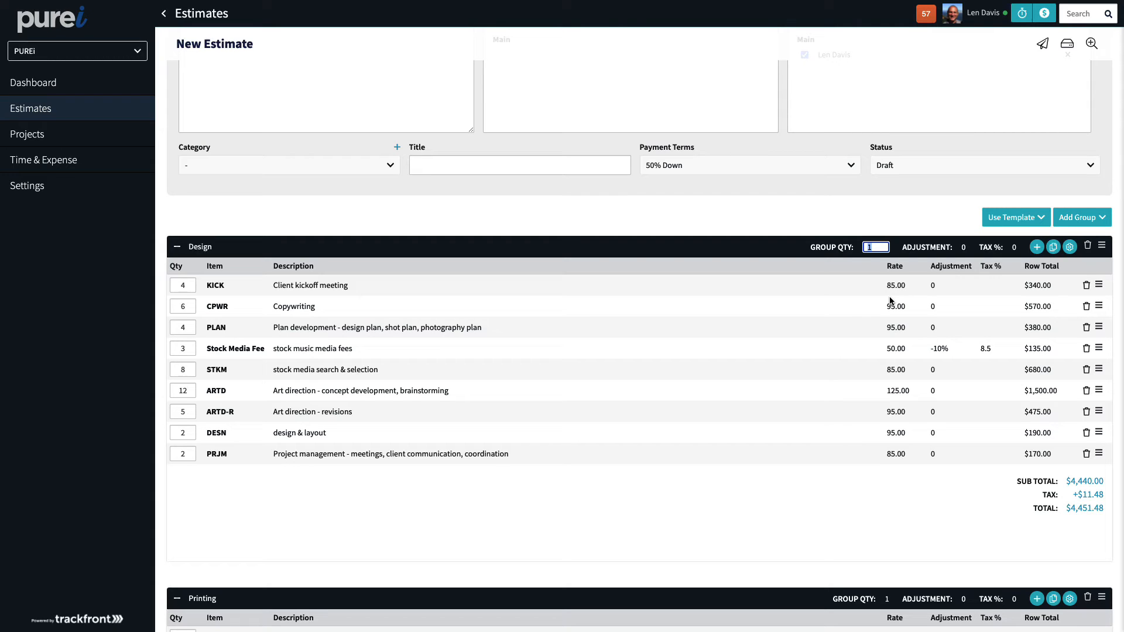
type("3")
key("Tab")
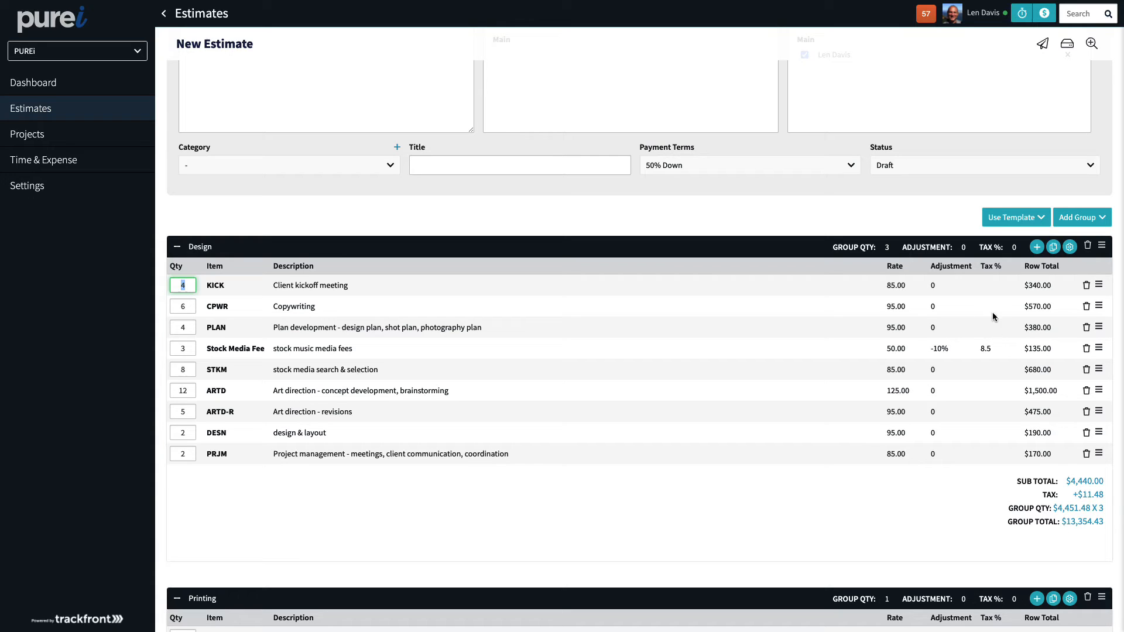
Step: Apply a -10% adjustment and 7.5% tax to the whole Design group
left_click(966, 248)
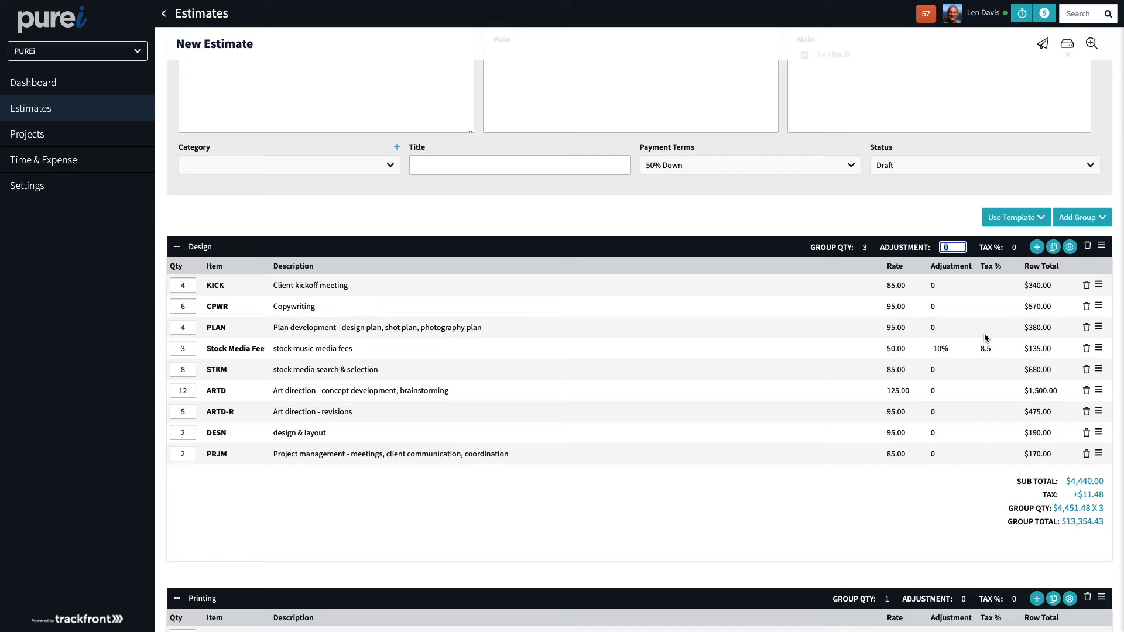
type("-10%")
key("Tab")
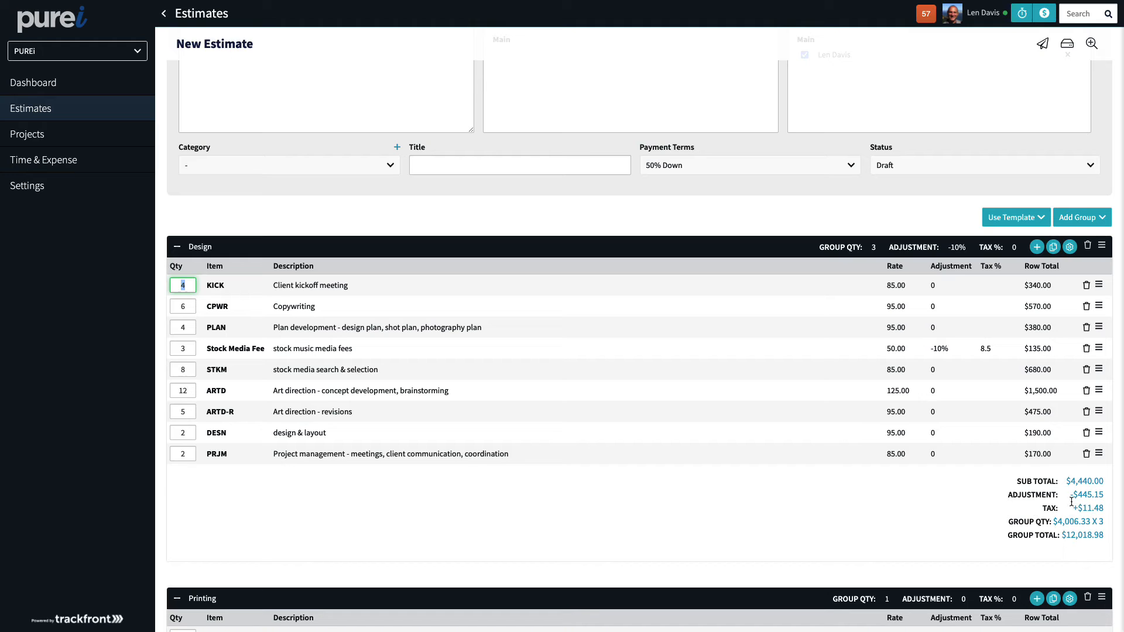
left_click(1013, 247)
type("7")
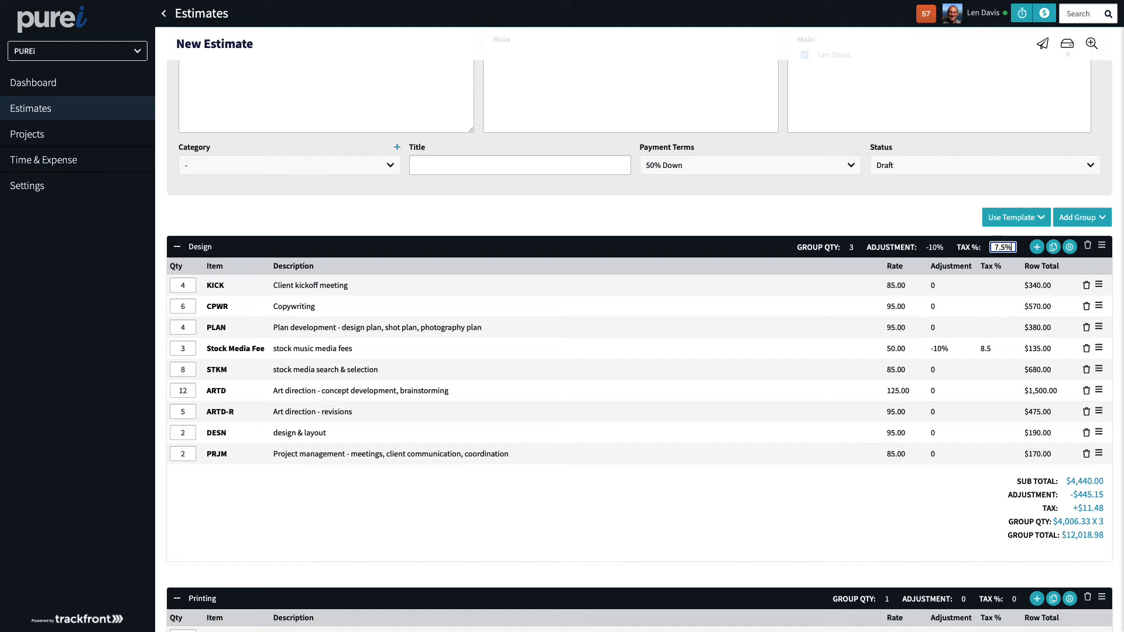
type(".5%")
key("Tab")
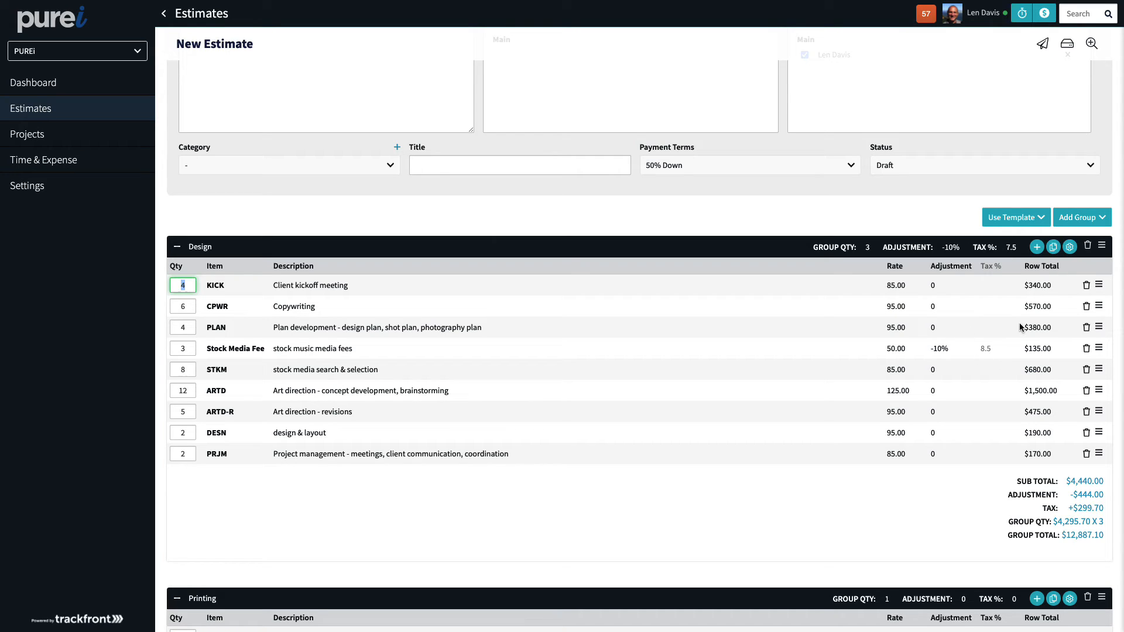
Step: Add the Adjustment item from the Planning category to the Design group
left_click(1036, 249)
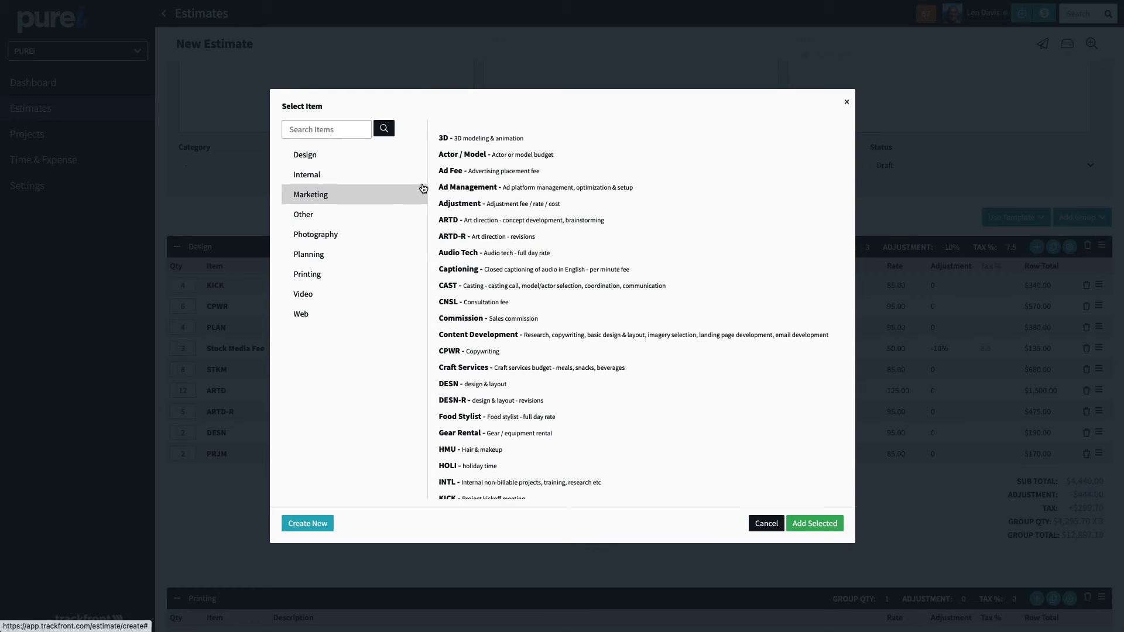
scroll(517, 324, "down", 10)
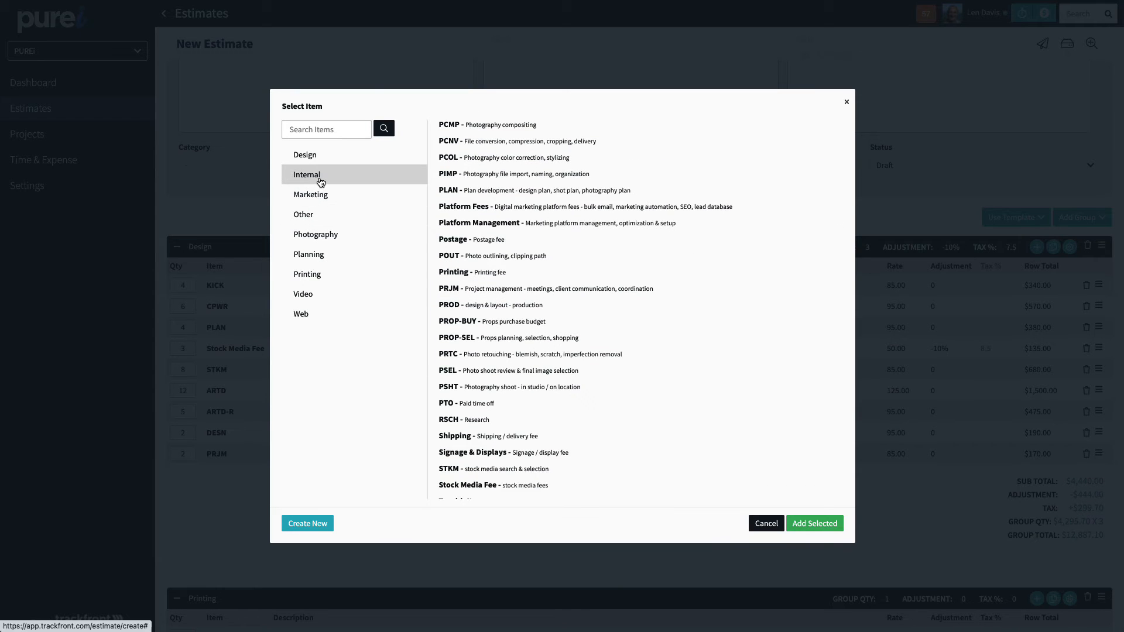
left_click(321, 256)
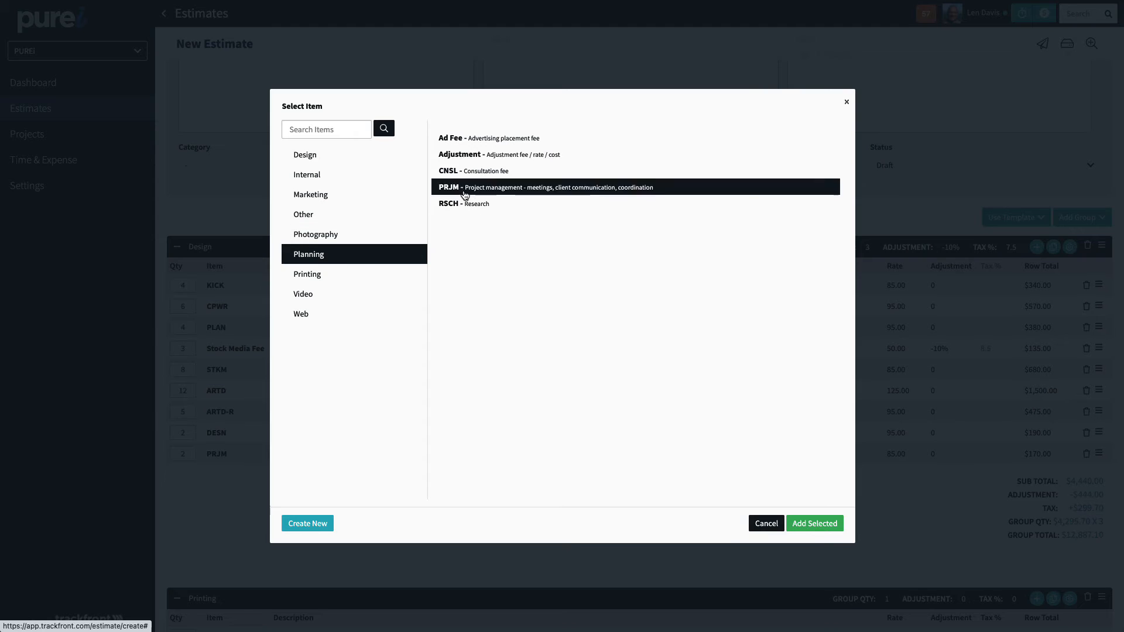
left_click(493, 157)
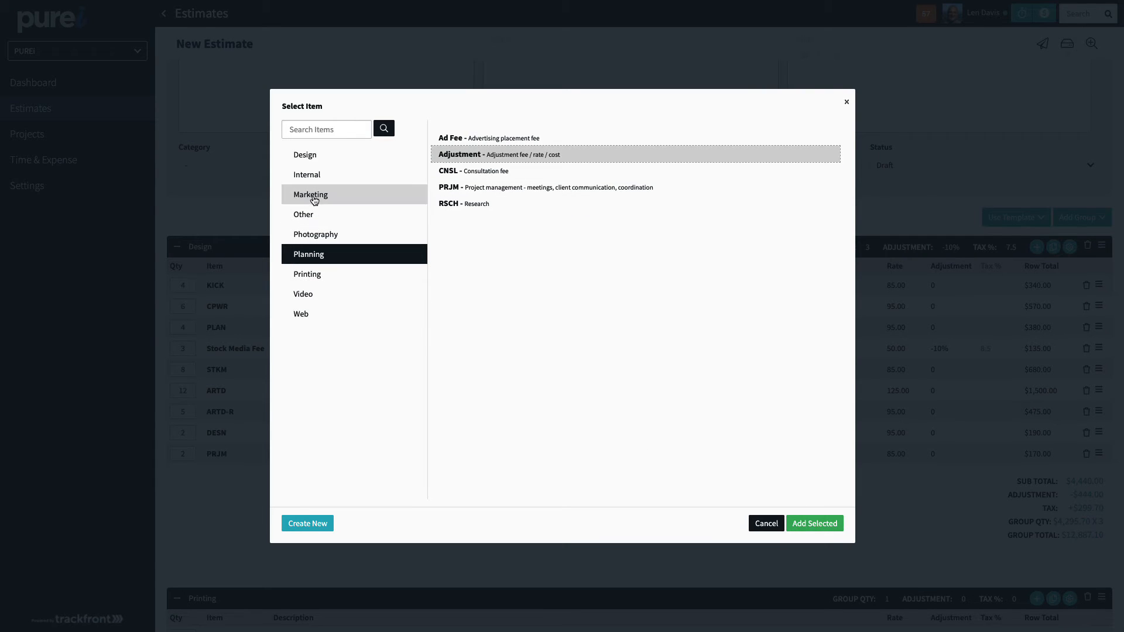
left_click(815, 524)
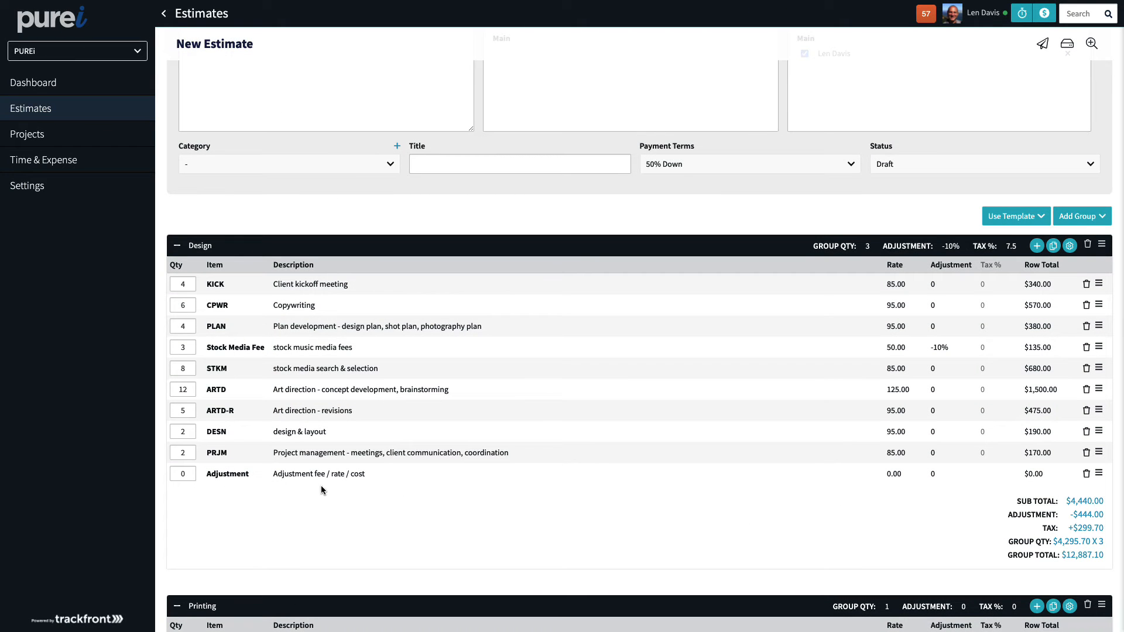
Step: Duplicate the Design group within the estimate and review the copy below Printing
left_click(1053, 249)
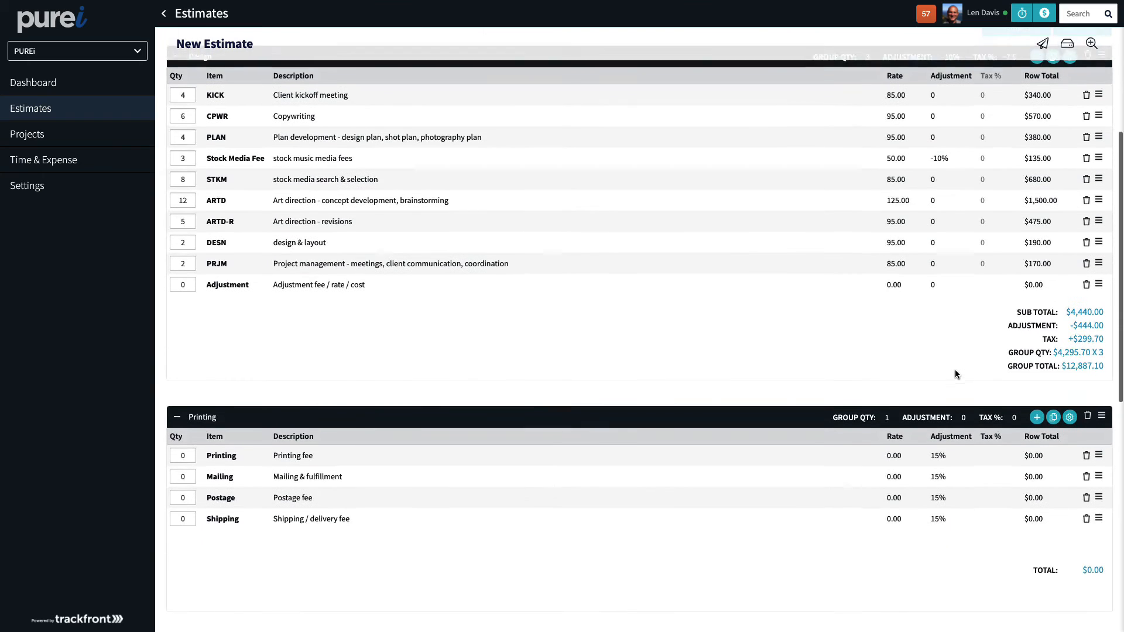
scroll(955, 371, "down", 4)
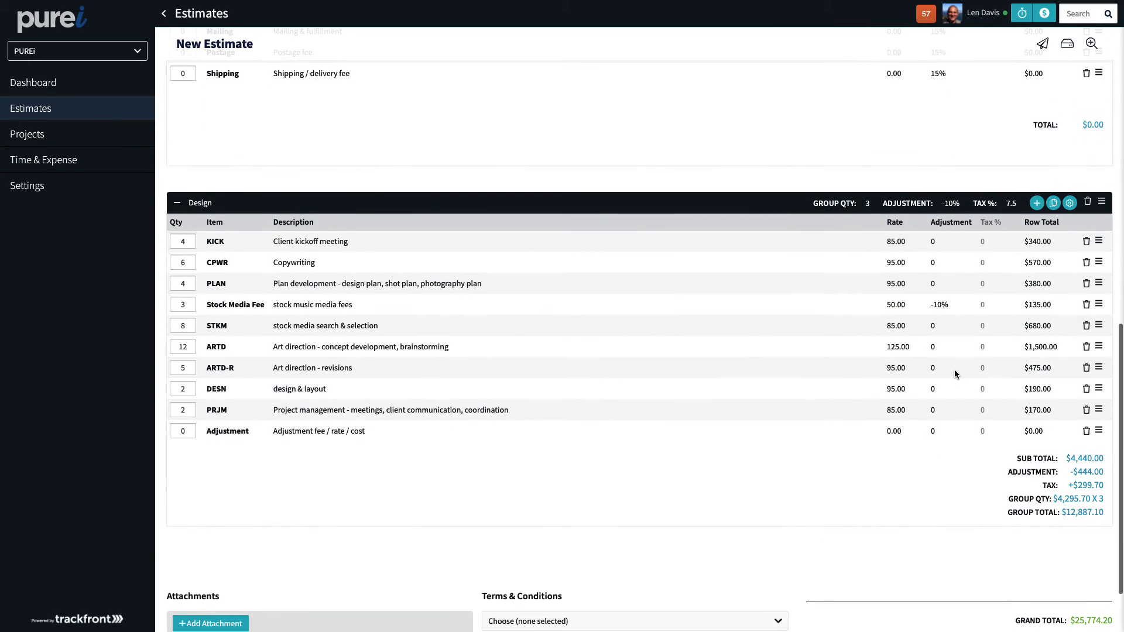
scroll(955, 370, "up", 5)
scroll(954, 375, "up", 5)
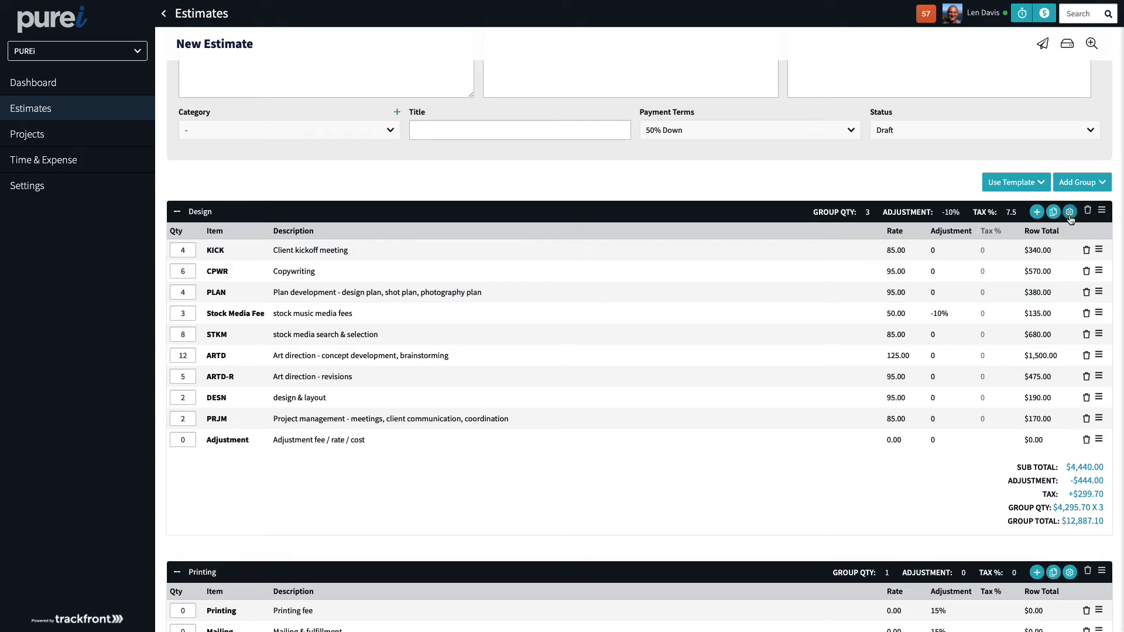
Step: Limit the first Design group's visibility settings to Group Total only, hiding all item details, group quantity and group adjustment
left_click(1069, 212)
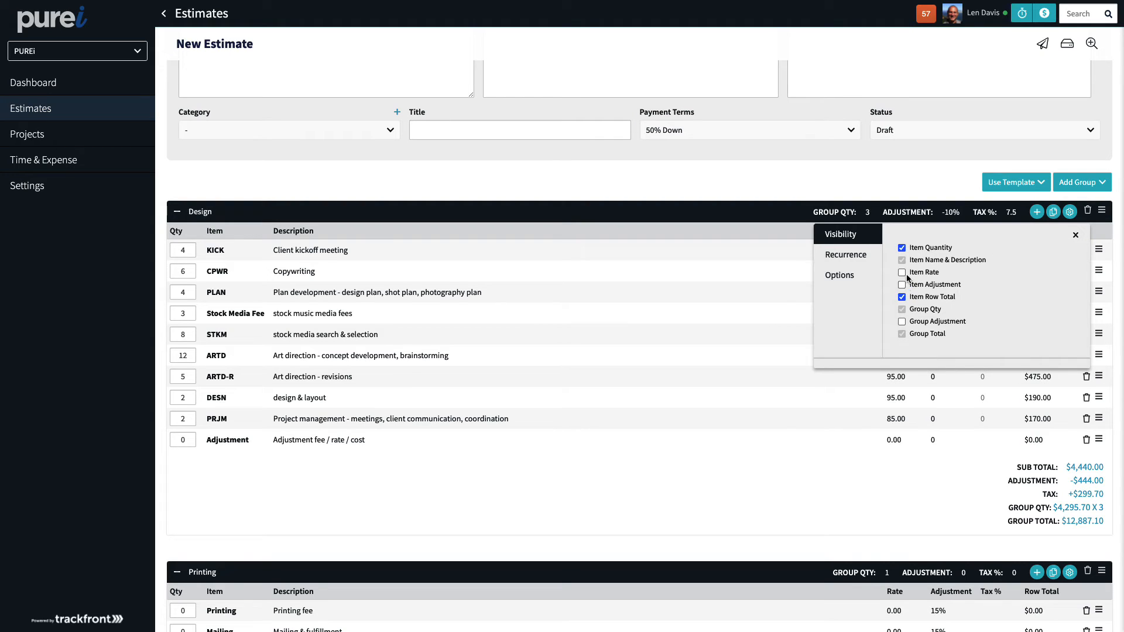
left_click(902, 322)
left_click(901, 249)
left_click(901, 297)
left_click(907, 262)
Step: Enter three note lines under the Design group: "asdf asdfa dfad fadsf", "adfadsf adsfadfadsf adfadfafdsa" and "asdfadsfadfaf a dsf asdf adsf"
left_click(323, 480)
type("asdf asdfa dfad fadsf")
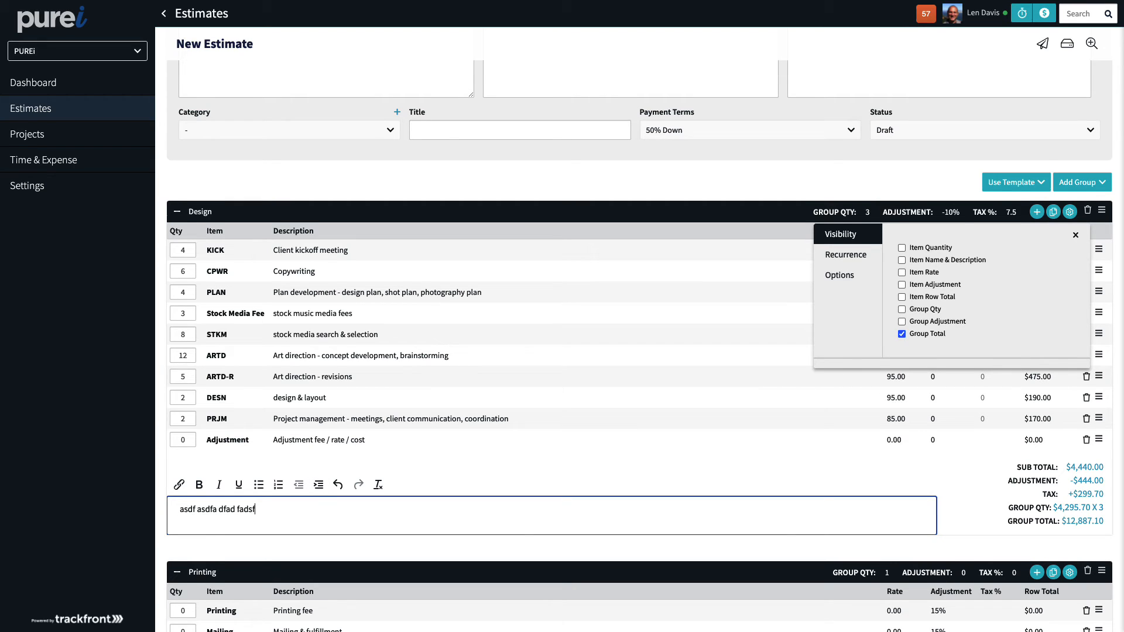
key("Return")
type("adfa")
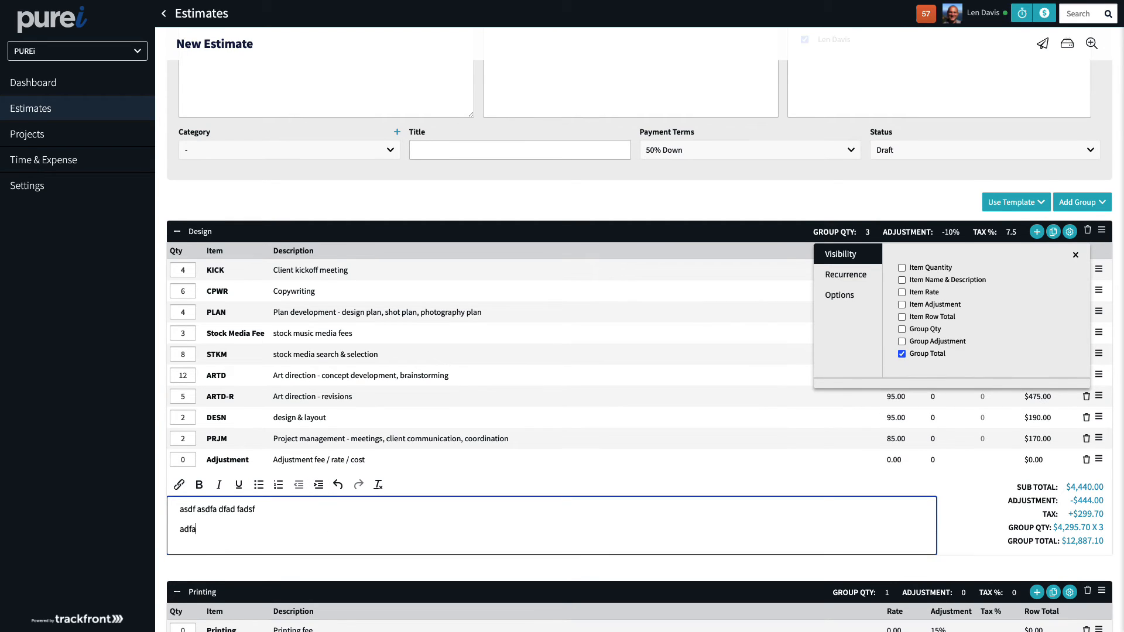
type("dsf adsfadfadsf adfadfafdsa")
key("Return")
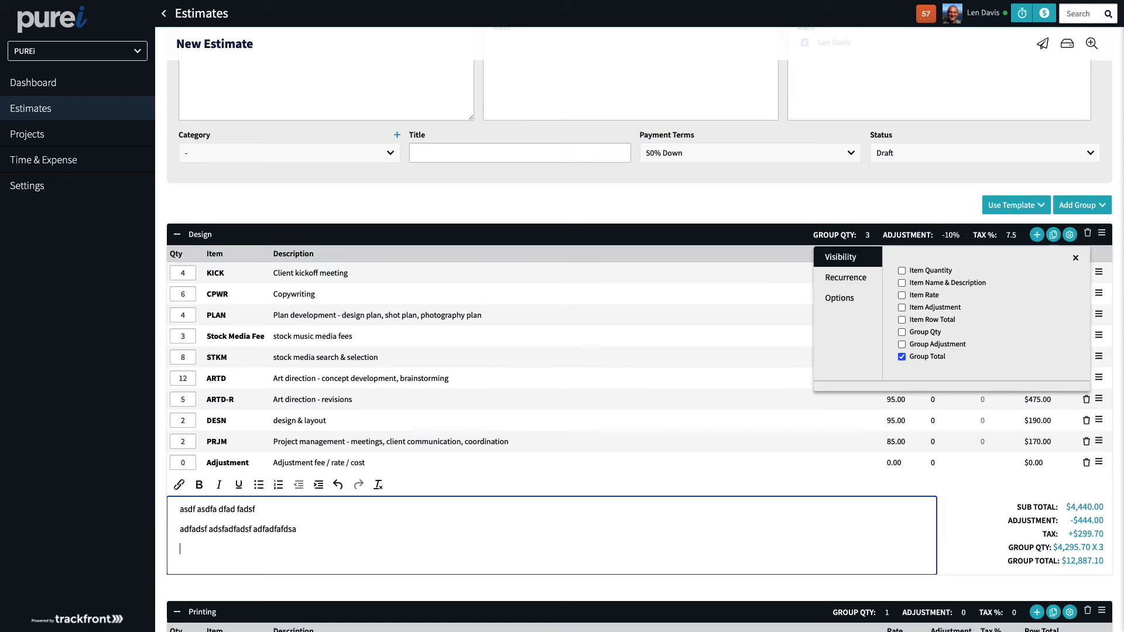
type("asdfadsfadfaf a dsf asdf adsf")
Step: Make Item Name & Description visible for the Design group and close its settings
left_click(902, 284)
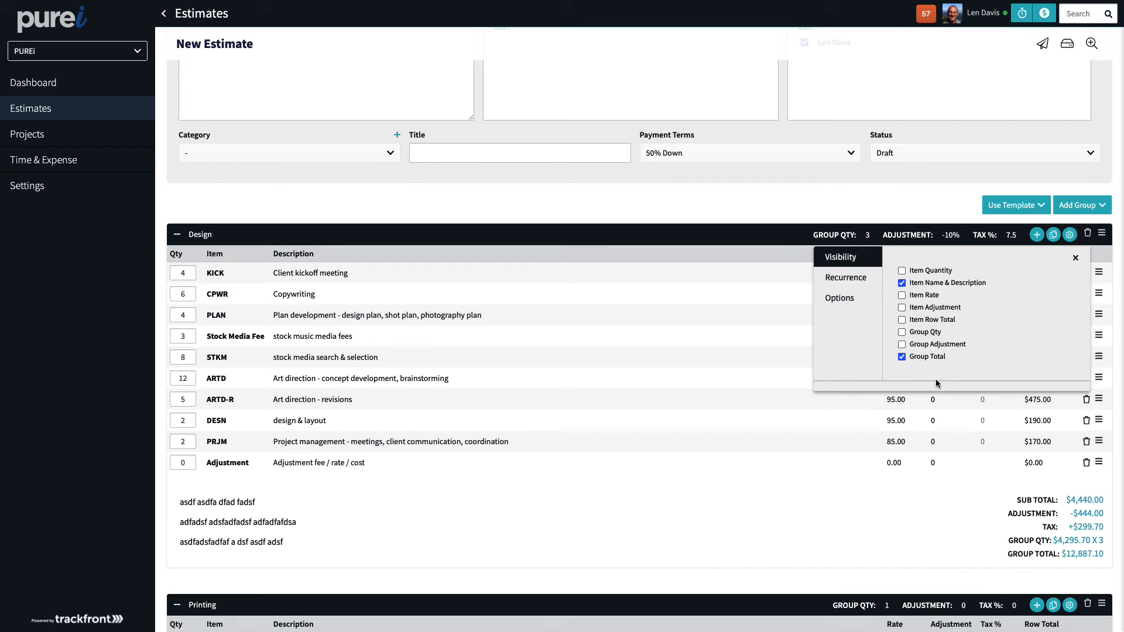
left_click(1076, 258)
scroll(887, 405, "down", 2)
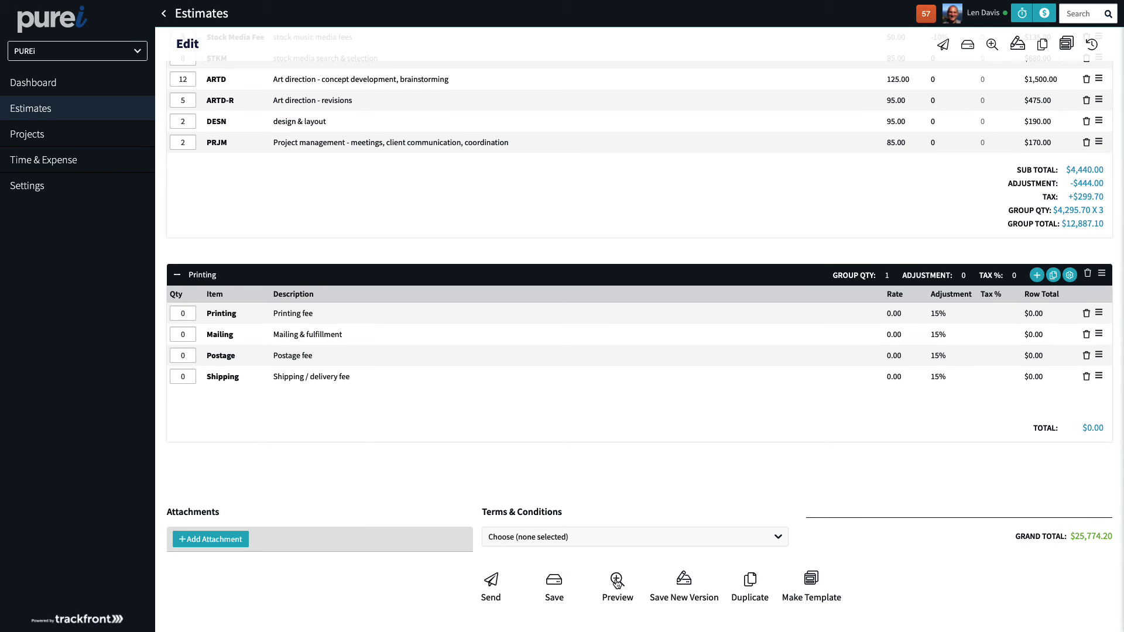
Step: Preview the estimate document to check how the Design group is presented, and close the preview
left_click(617, 581)
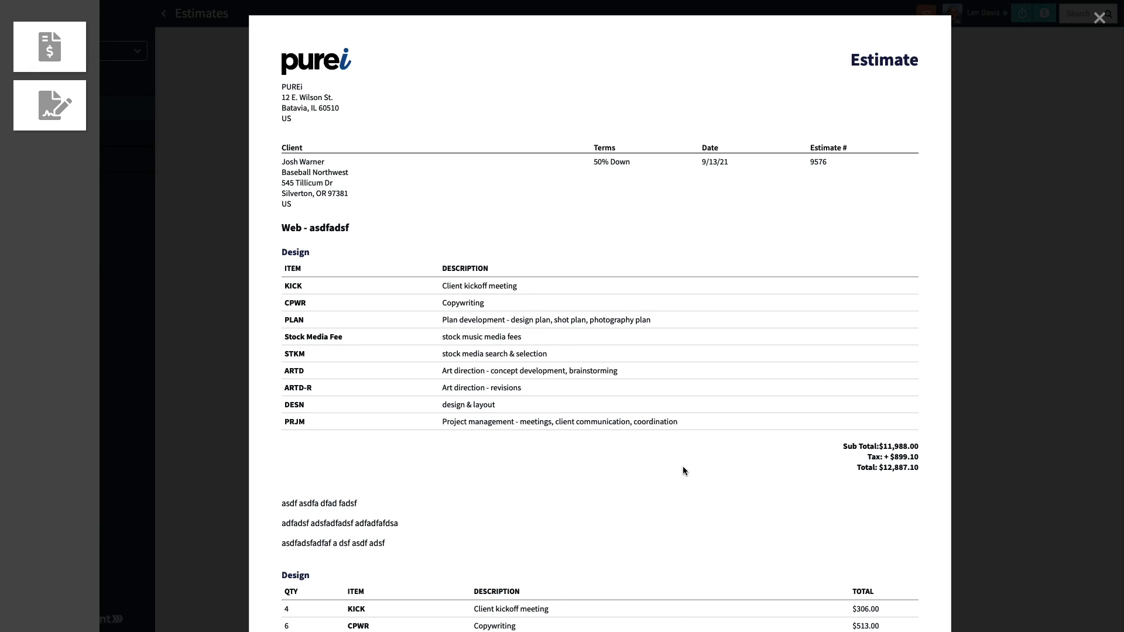
scroll(682, 466, "down", 2)
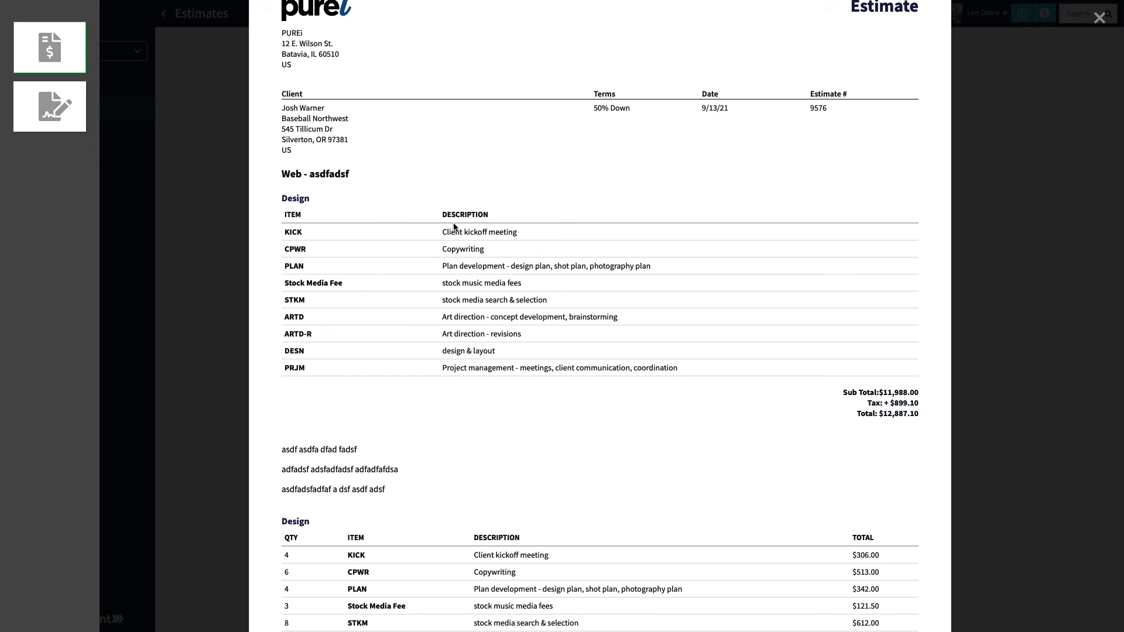
left_click(1099, 19)
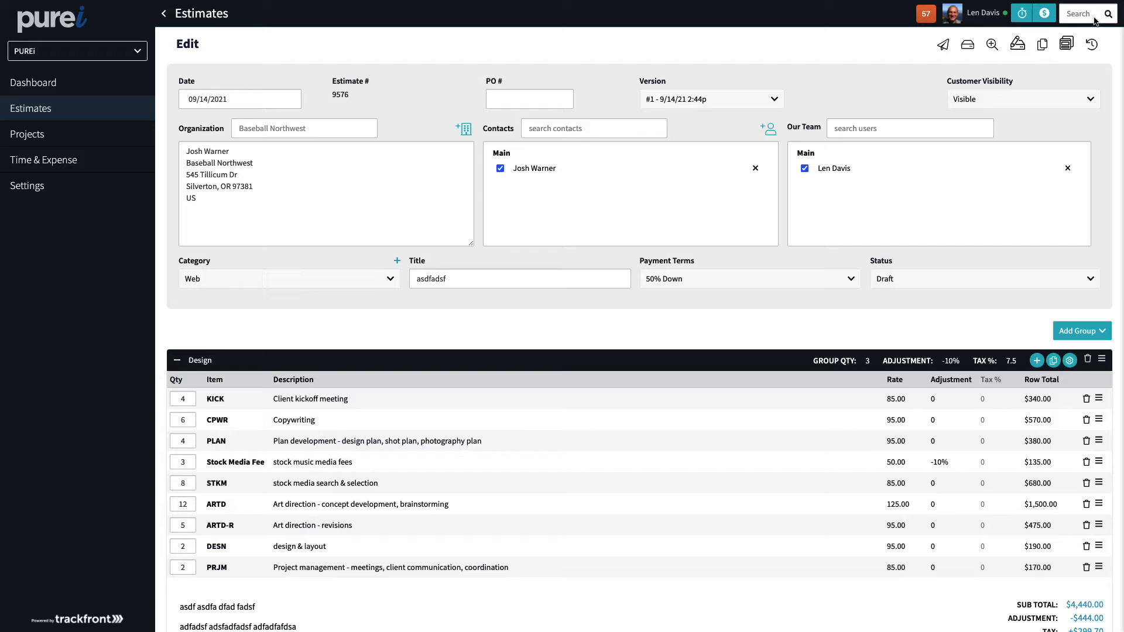
Step: Make Item Quantity and Item Rate visible for the first Design group and close its settings
left_click(1070, 361)
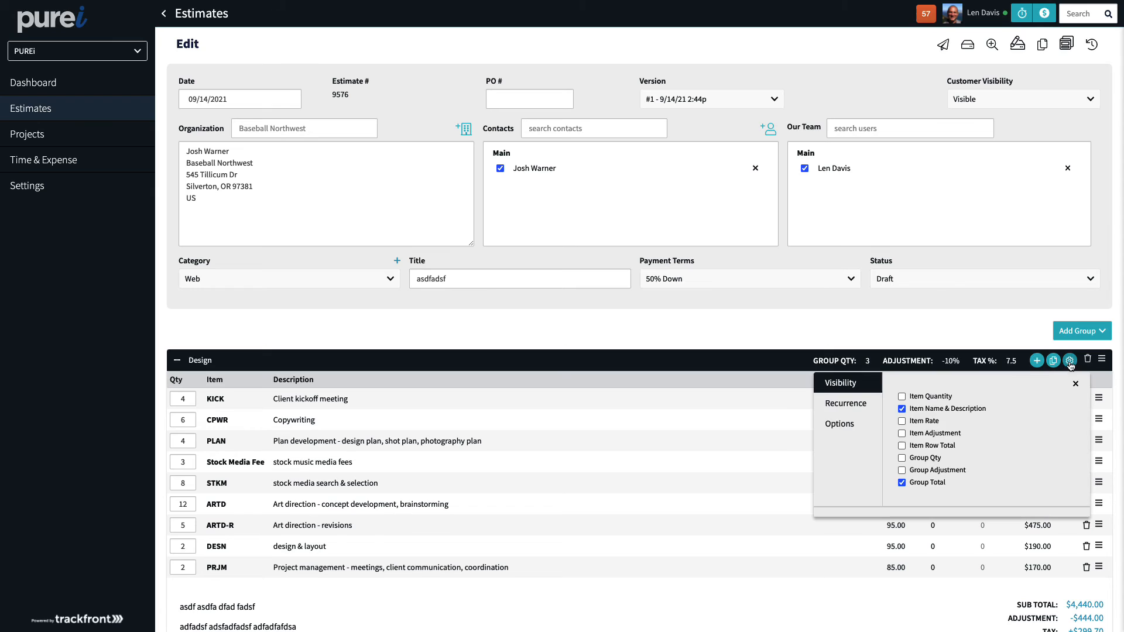
left_click(902, 397)
left_click(902, 421)
left_click(1076, 383)
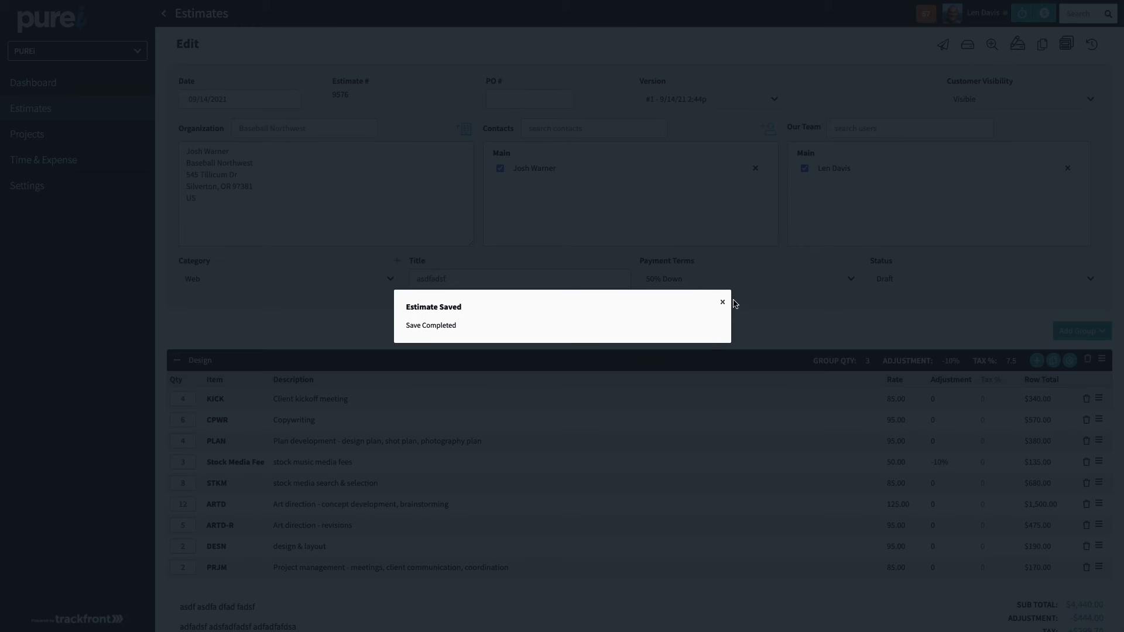
Step: Save the estimate and preview it again with the changed visibility settings
left_click(724, 301)
left_click(991, 45)
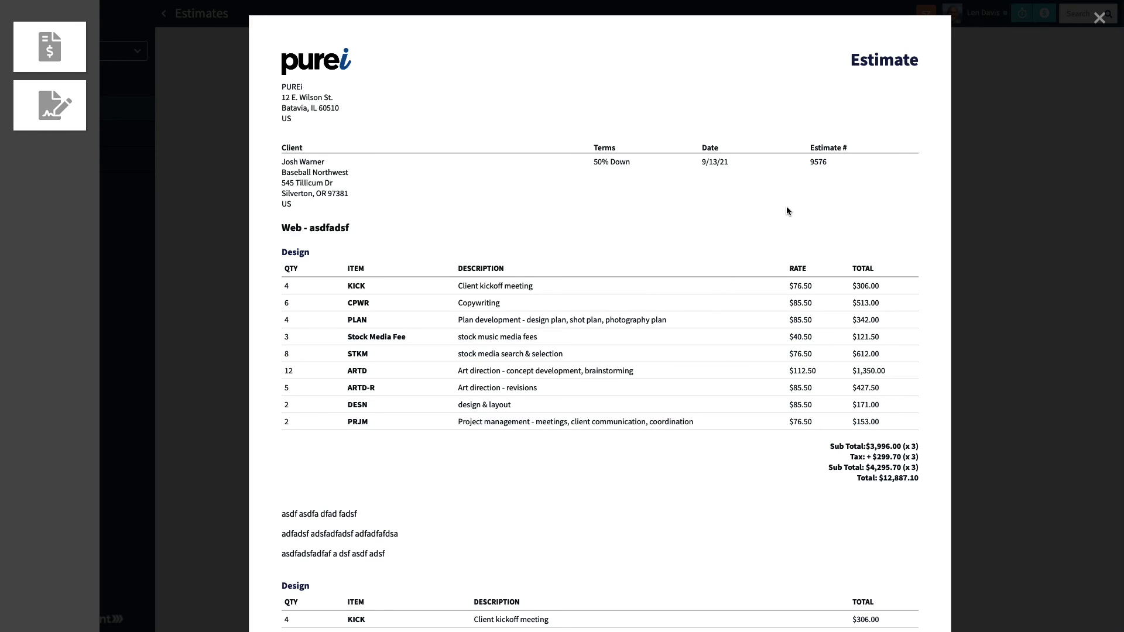
Step: Close the preview and set the second Design group's recurrence to Per Month
left_click(1099, 18)
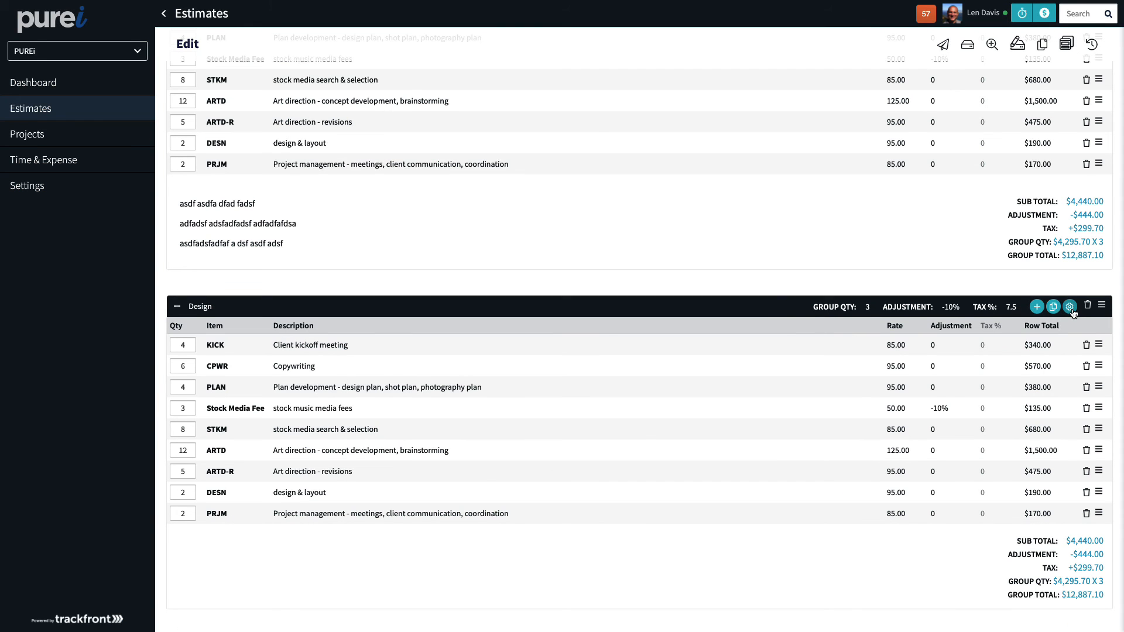
left_click(1072, 310)
left_click(857, 355)
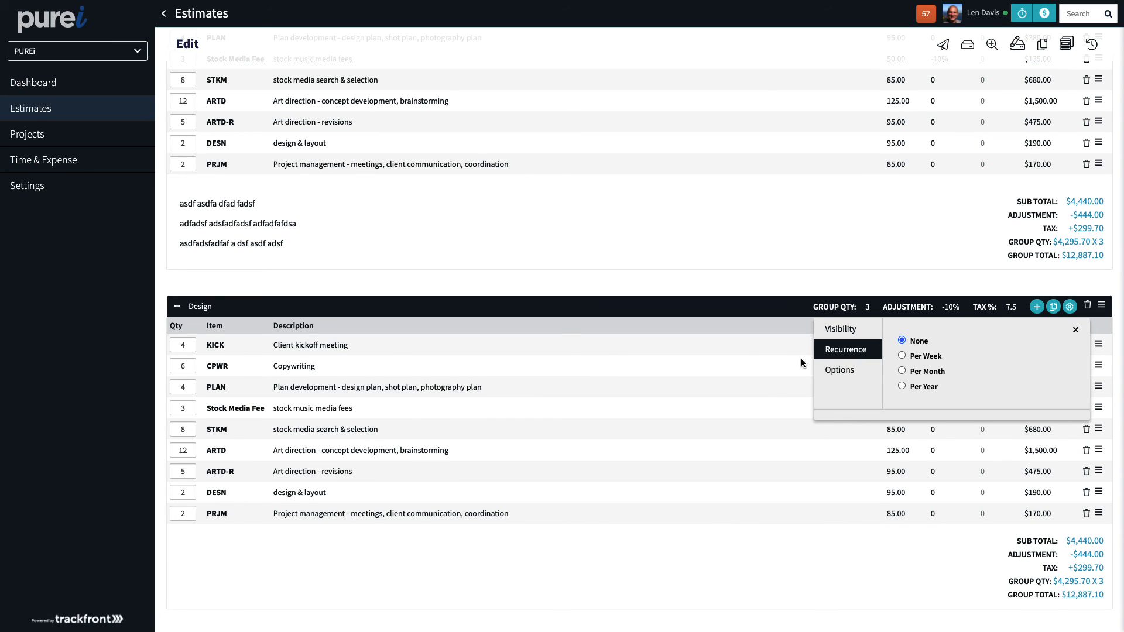
left_click(902, 372)
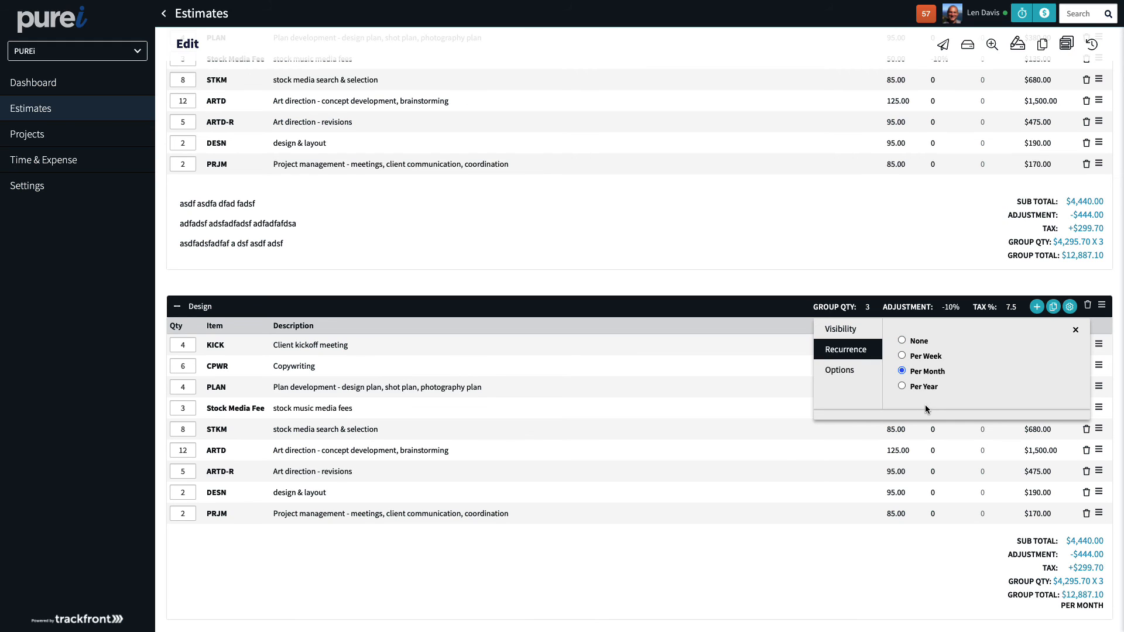
Step: Make the second Design group optional with its default state pre-selected, and close its settings
left_click(850, 372)
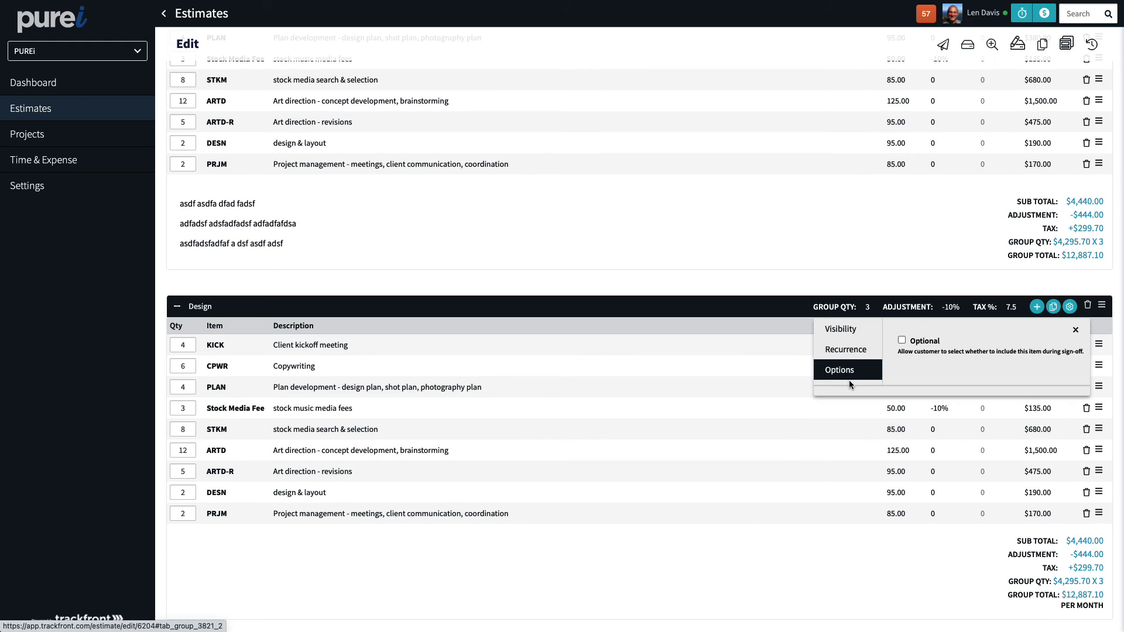
left_click(902, 341)
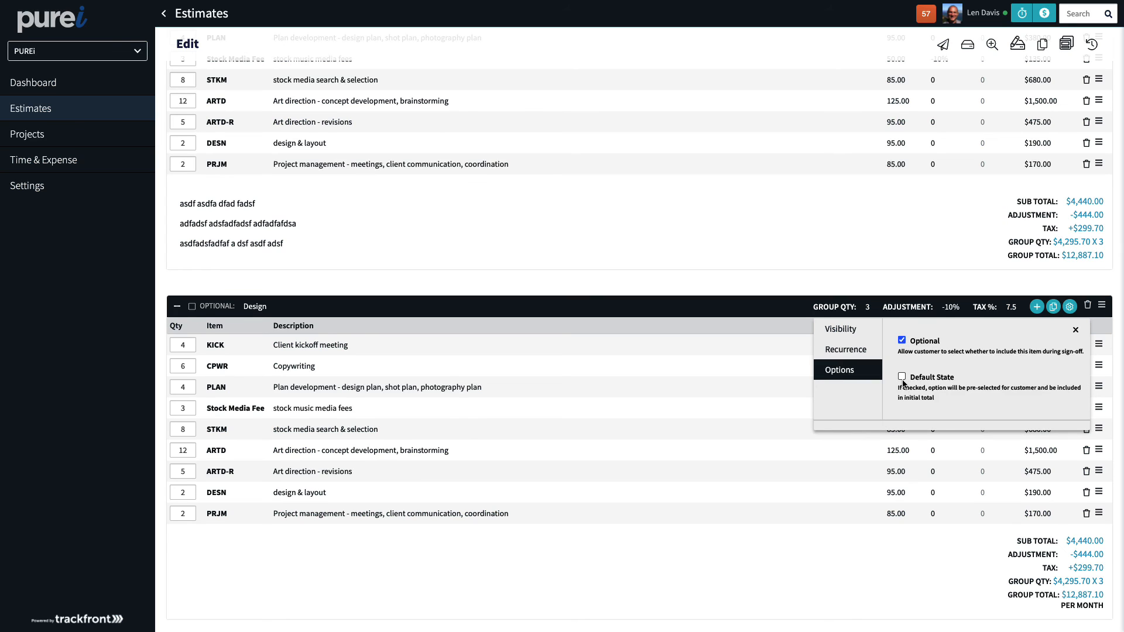
left_click(902, 377)
left_click(1076, 330)
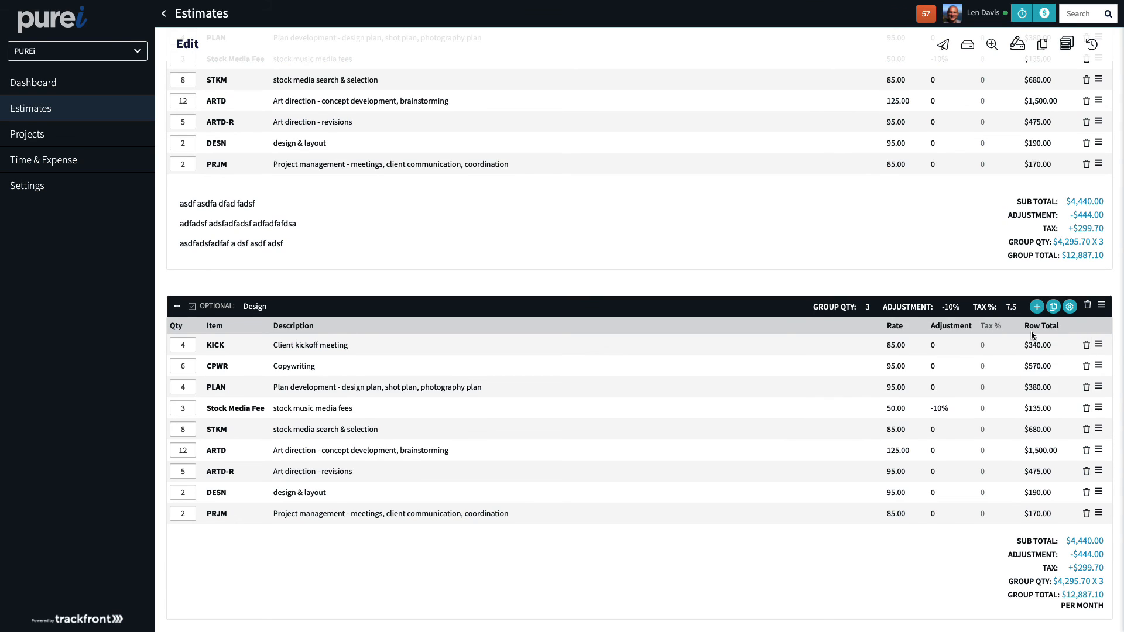
Step: Save the estimate, preview the optional Design group and its monthly total, and close the preview
left_click(969, 47)
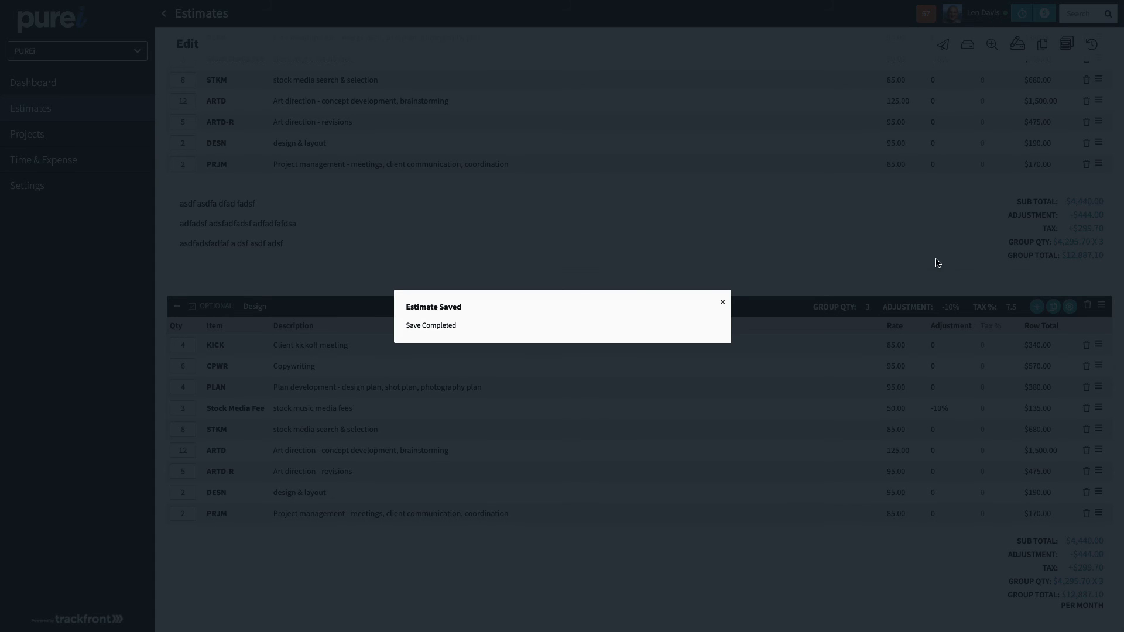
left_click(724, 303)
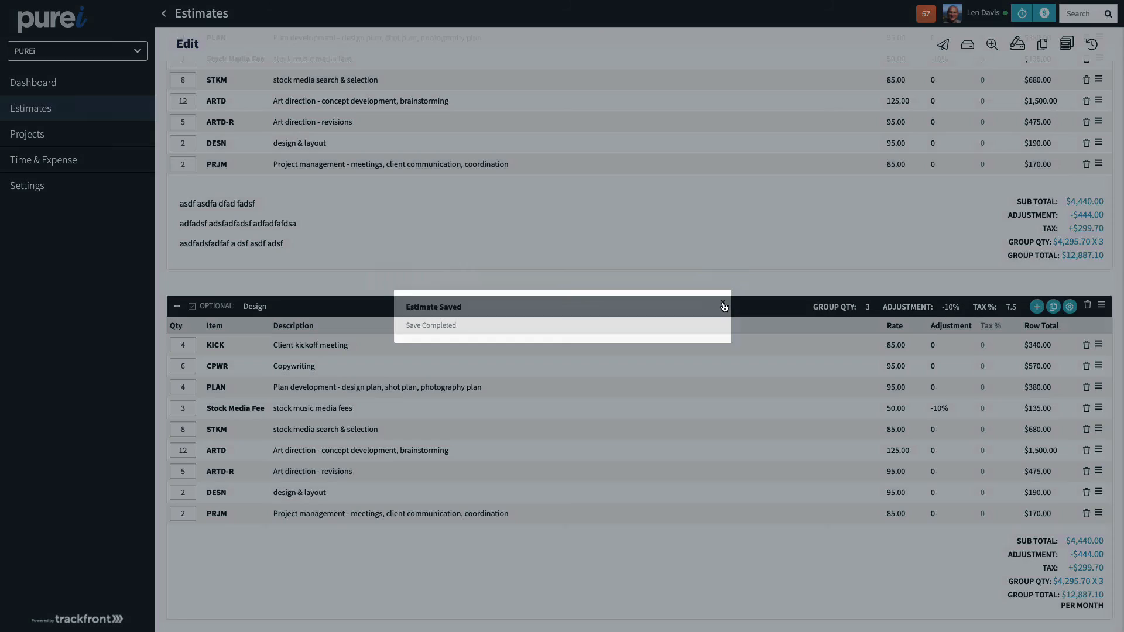
left_click(993, 47)
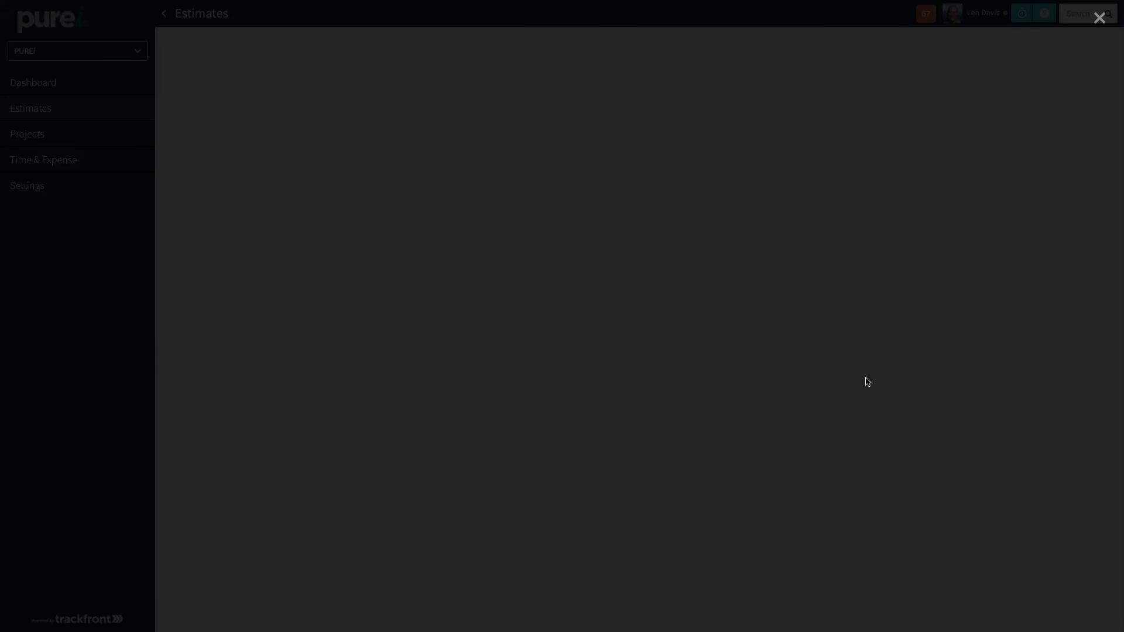
scroll(863, 384, "down", 4)
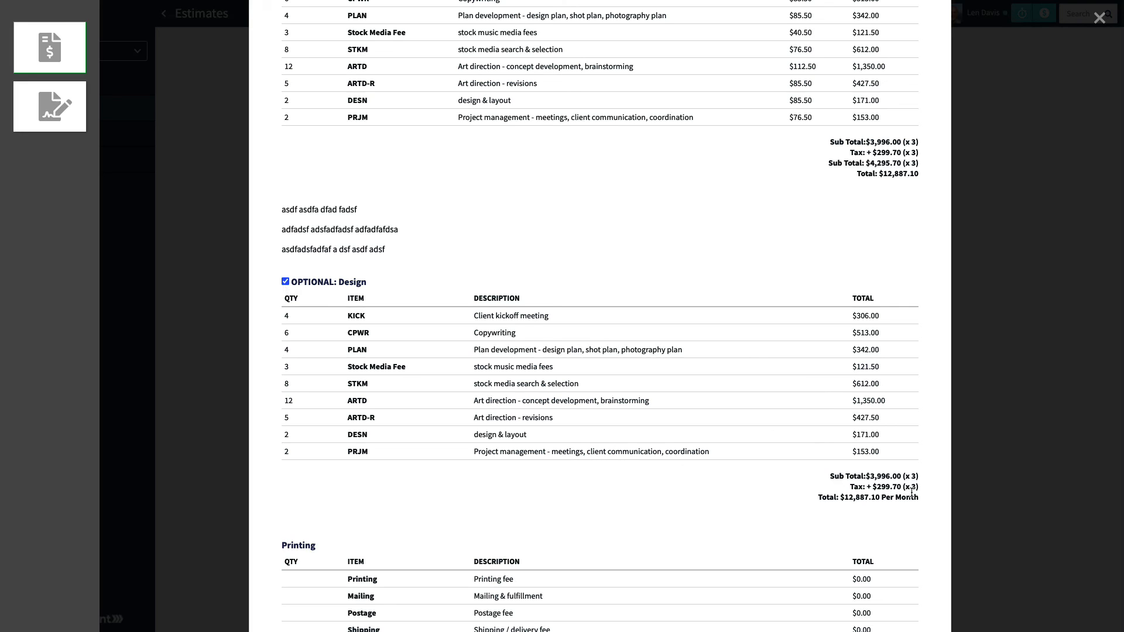
left_click_drag(815, 498, 889, 501)
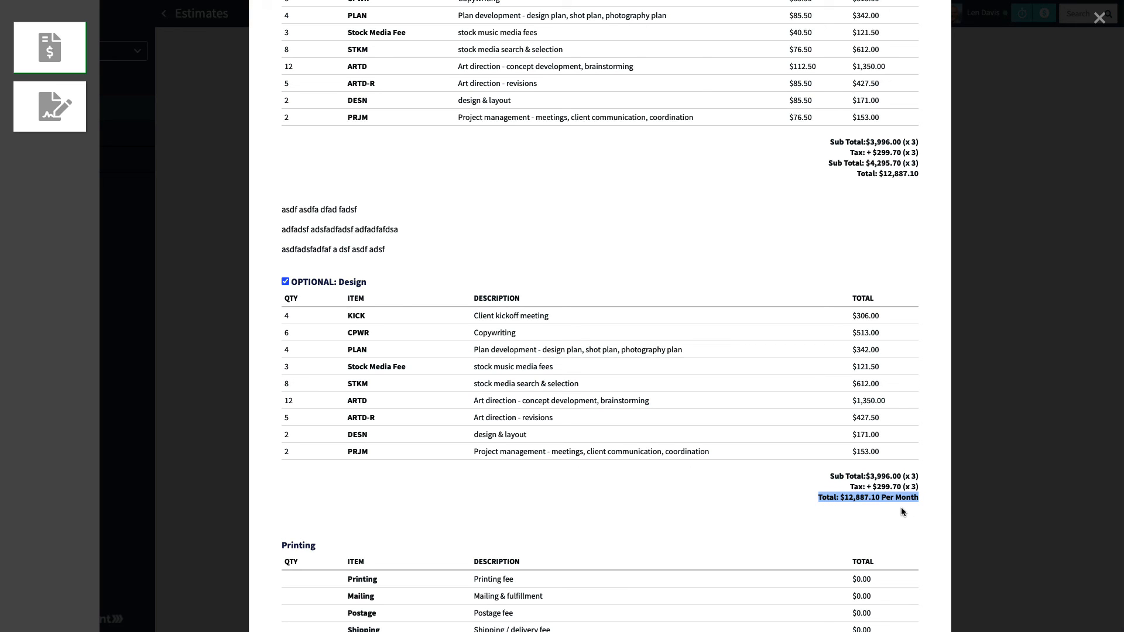
key("Escape")
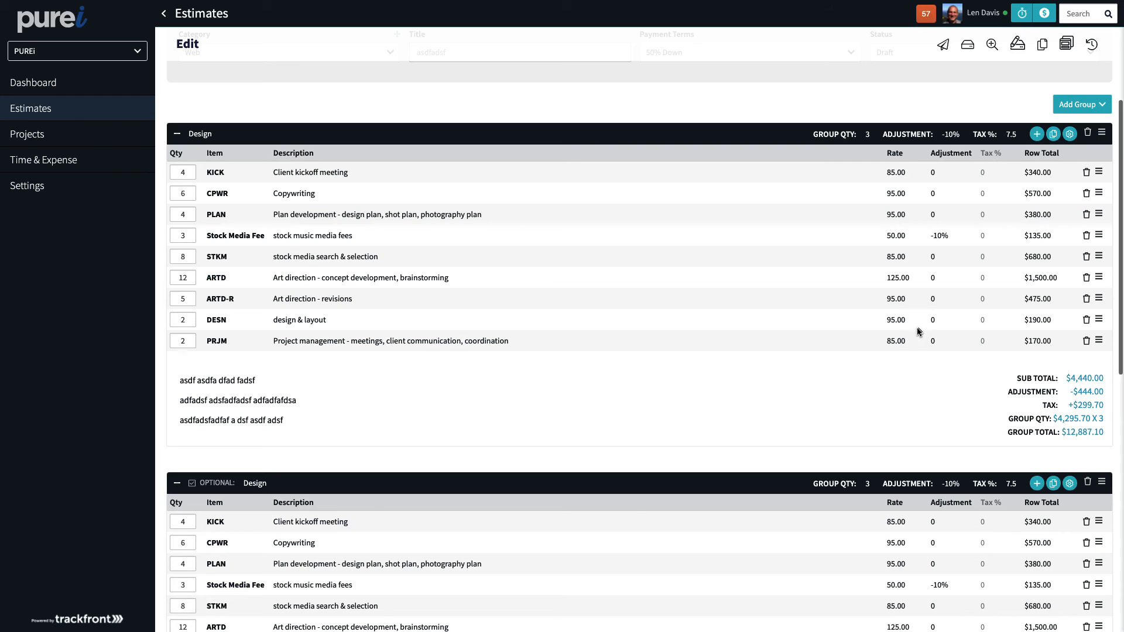
Step: Rename the first Design group as Catalog Design
left_click(200, 135)
type("Catalog Design")
key("Tab")
Step: Format the last two lines of the Catalog Design group's note as a bulleted list
scroll(306, 394, "down", 1)
left_click(303, 366)
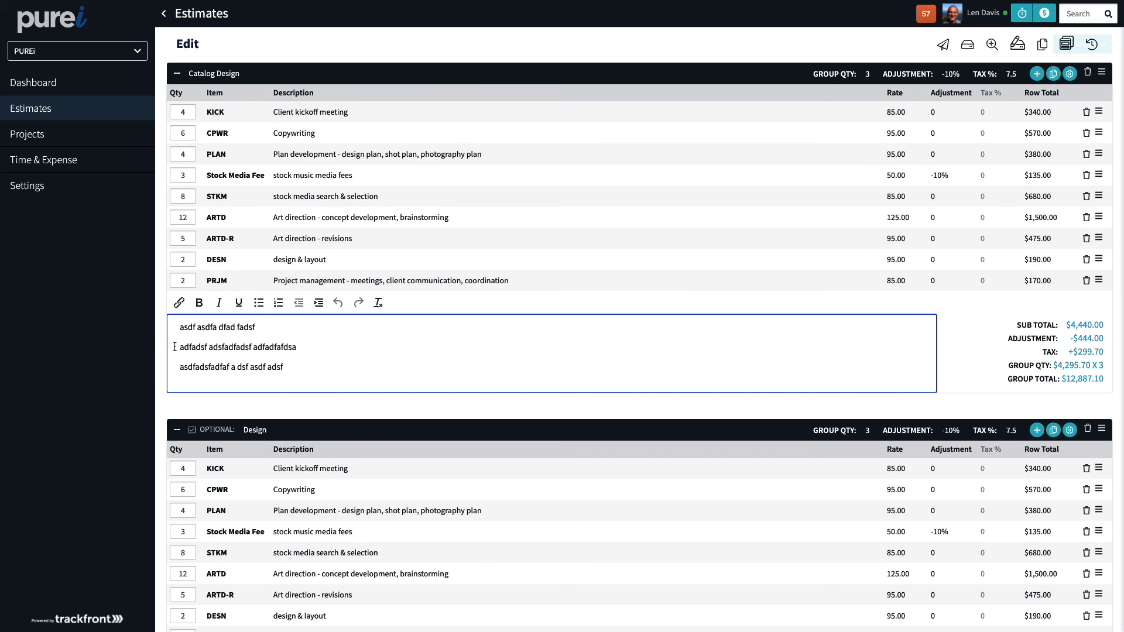
left_click_drag(175, 346, 299, 373)
left_click(259, 303)
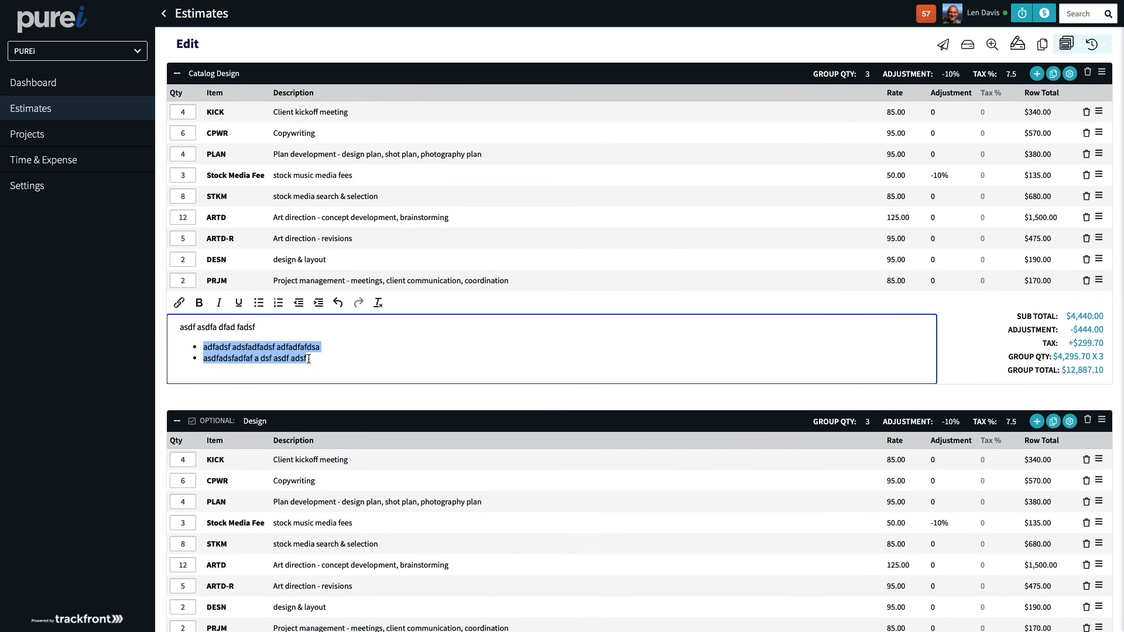
Step: In the note's first line, make "asdfa" bold, "dfad" italic and "fadsf" underlined
left_click(270, 329)
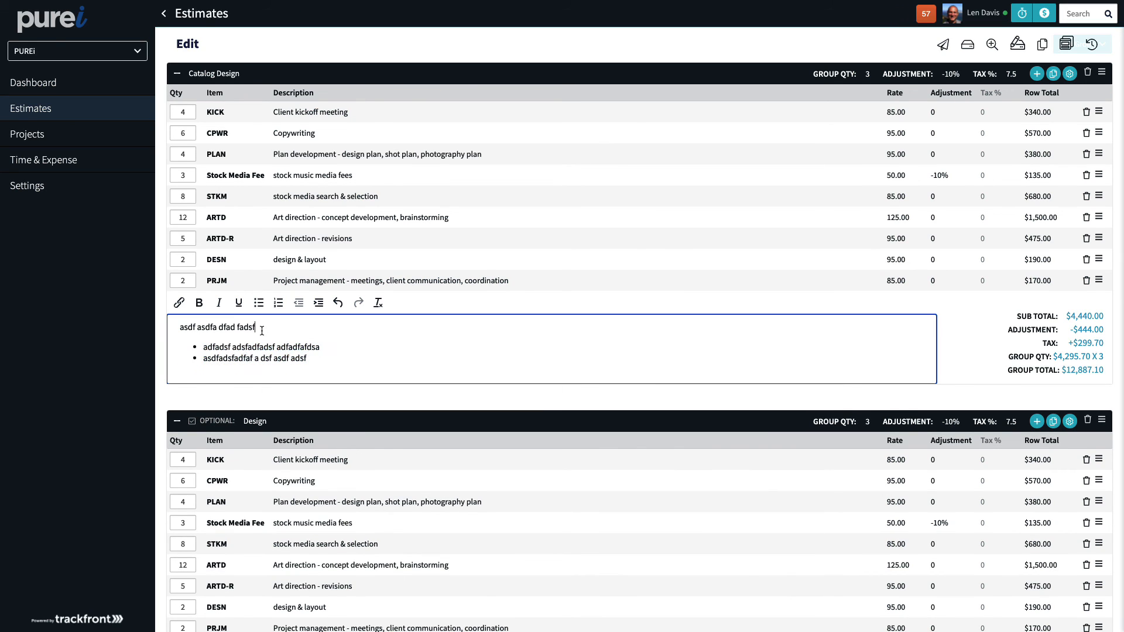
double_click(213, 328)
left_click(199, 303)
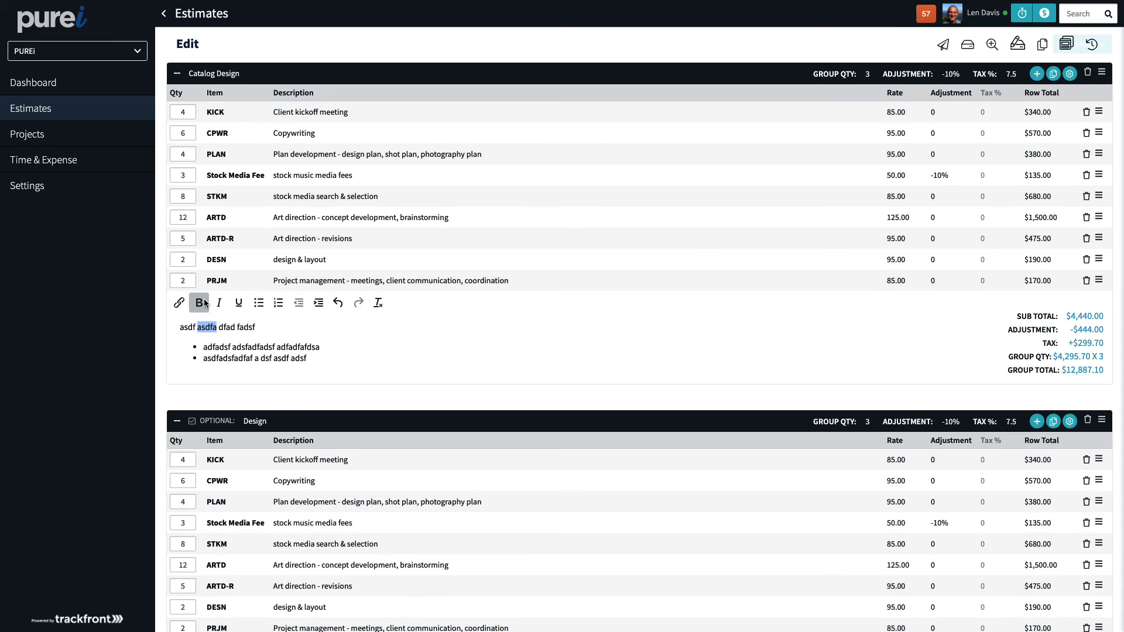
double_click(227, 328)
left_click(219, 303)
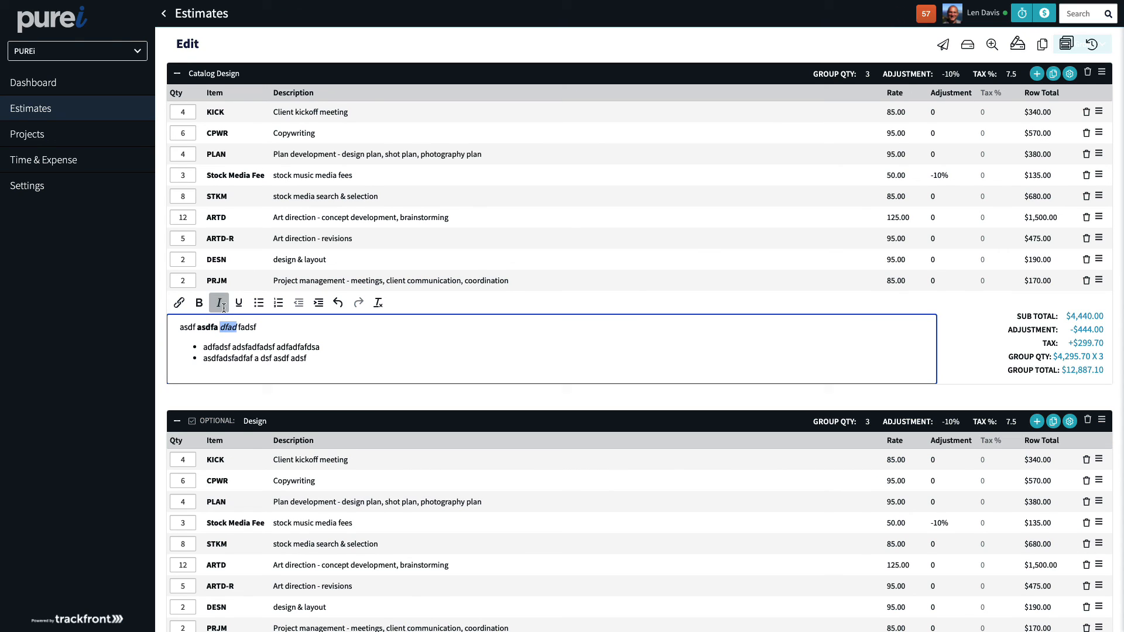
double_click(247, 327)
left_click(238, 303)
Step: Link the word "adfadsf" in the first bullet to trackfront.com
double_click(228, 347)
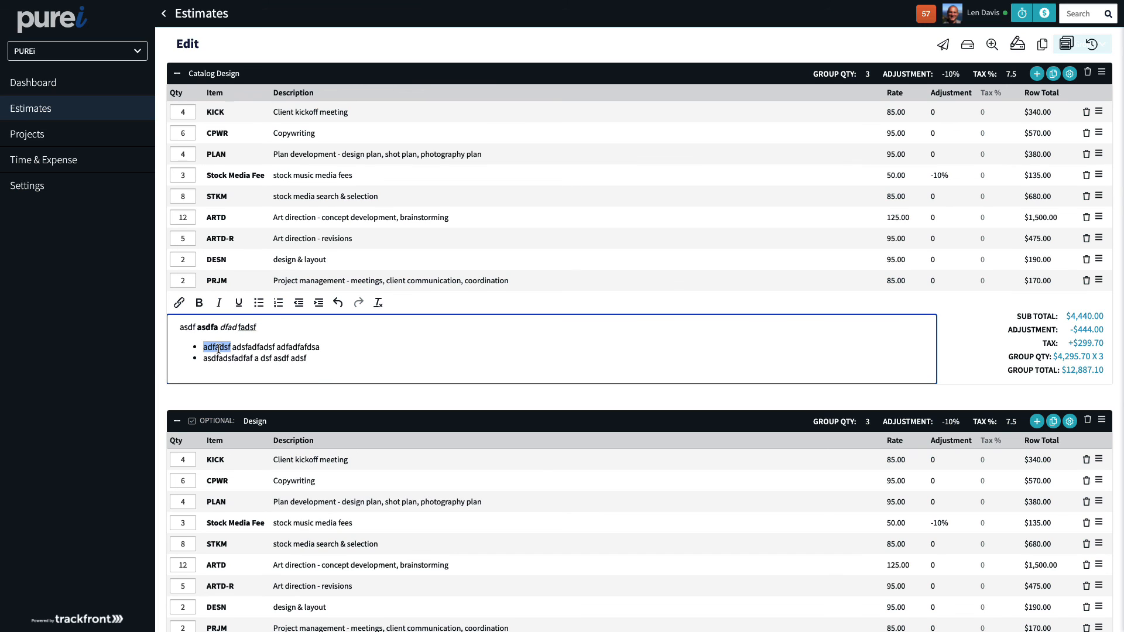
left_click(179, 303)
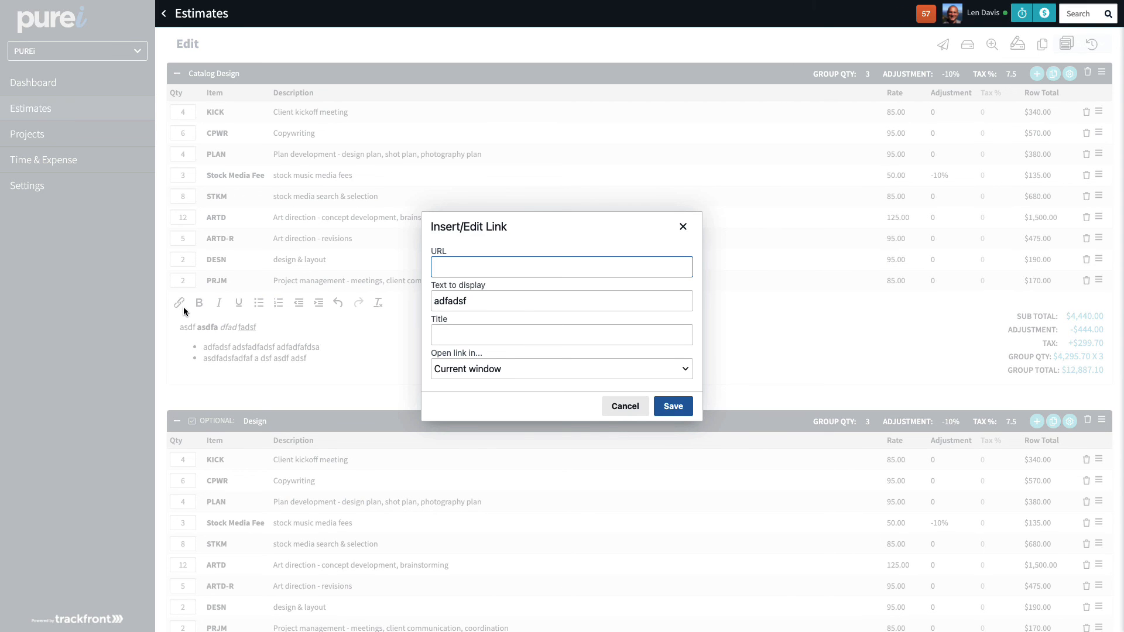
type("trackfront.com")
left_click(674, 407)
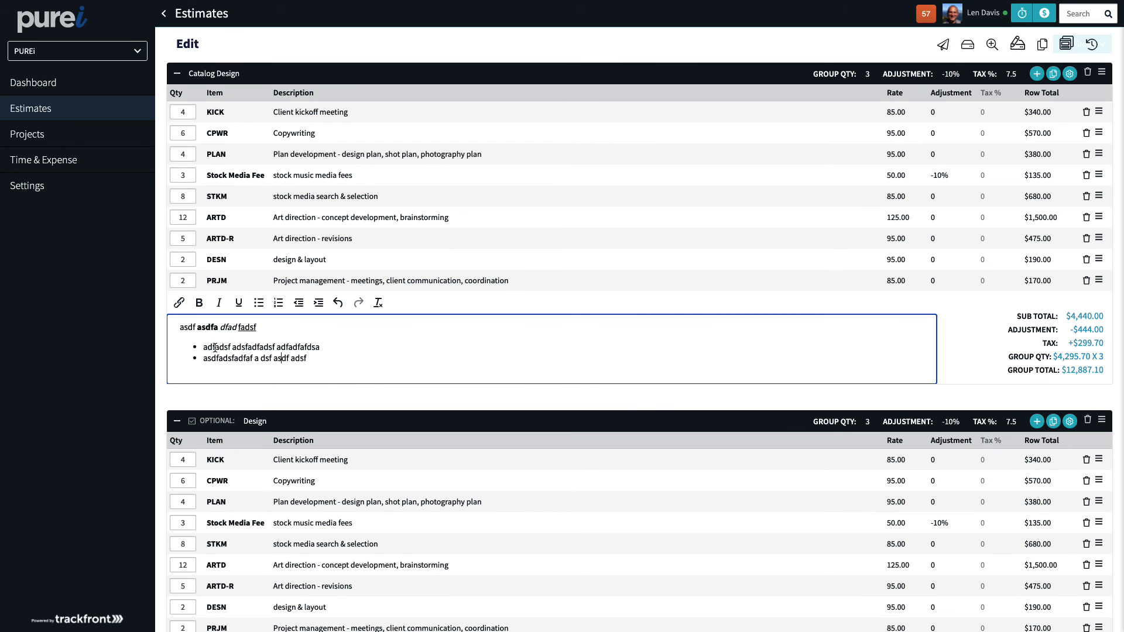
Step: Save the estimate and preview the renamed Catalog Design group with its formatted note
left_click(967, 47)
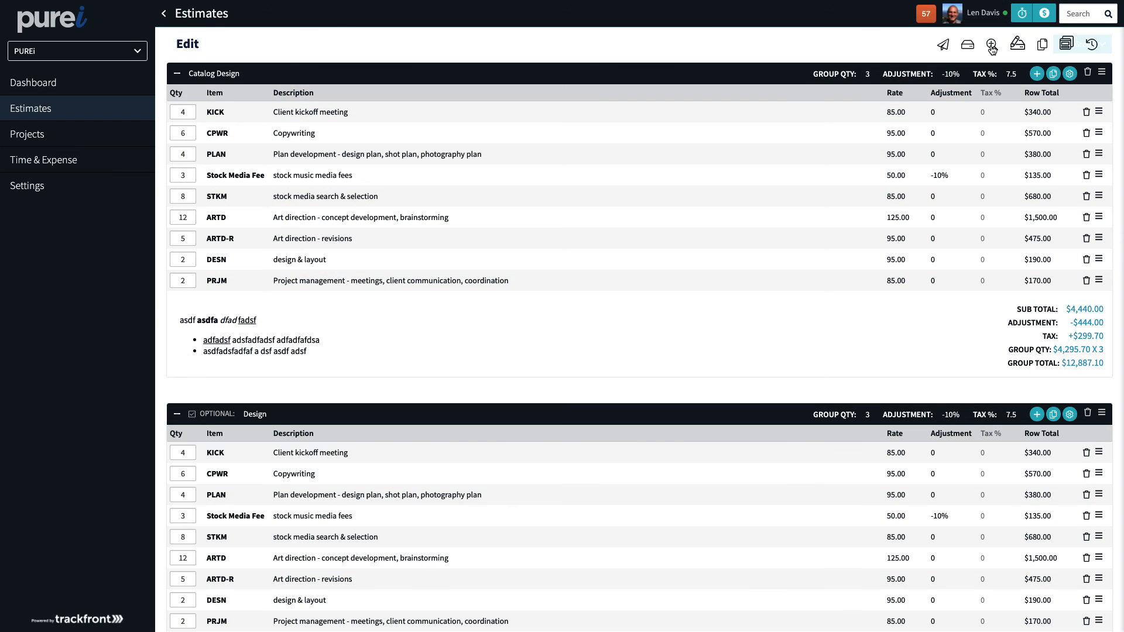
left_click(992, 45)
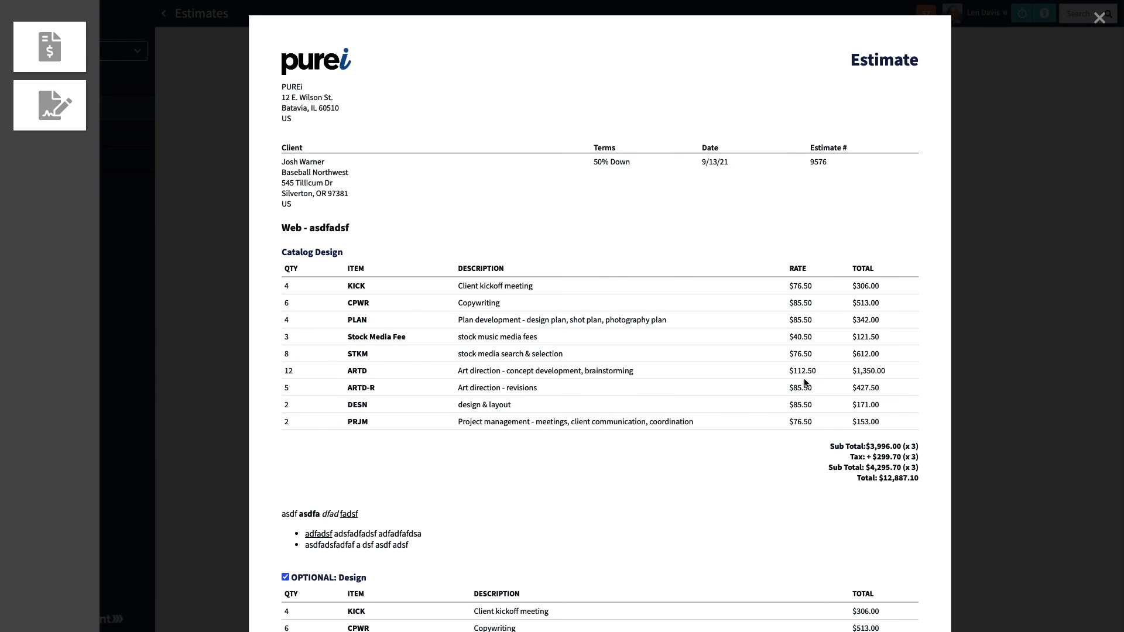
scroll(754, 405, "down", 3)
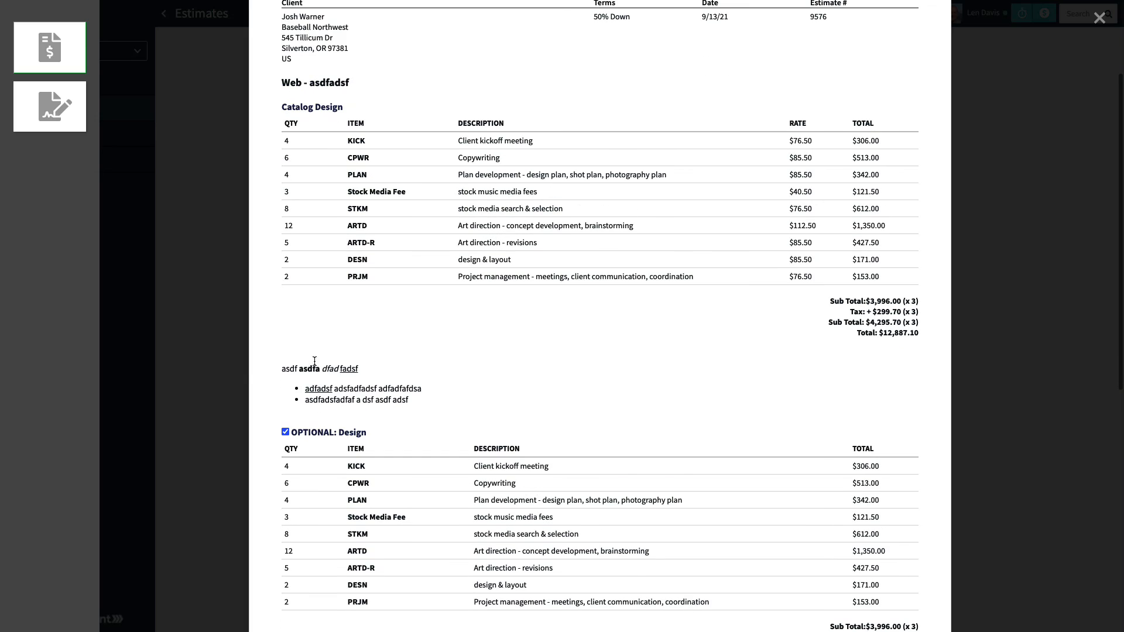